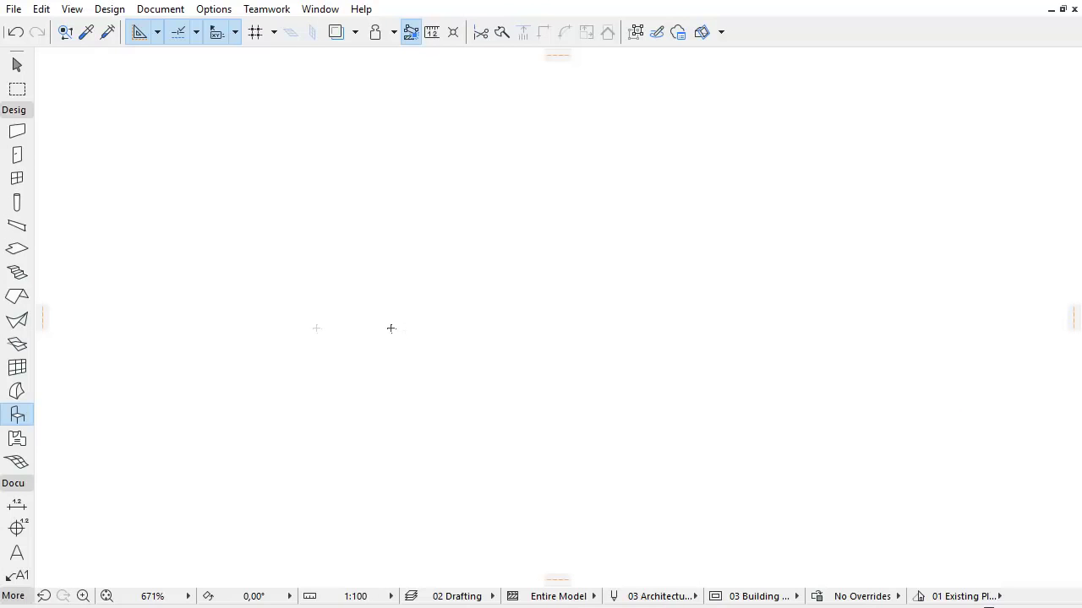
# In Object Default Settings, select WC Disabled 20 from Plumbing Fixtures > WC, Bidets, Urinals 20
pyautogui.doubleClick(16, 416)
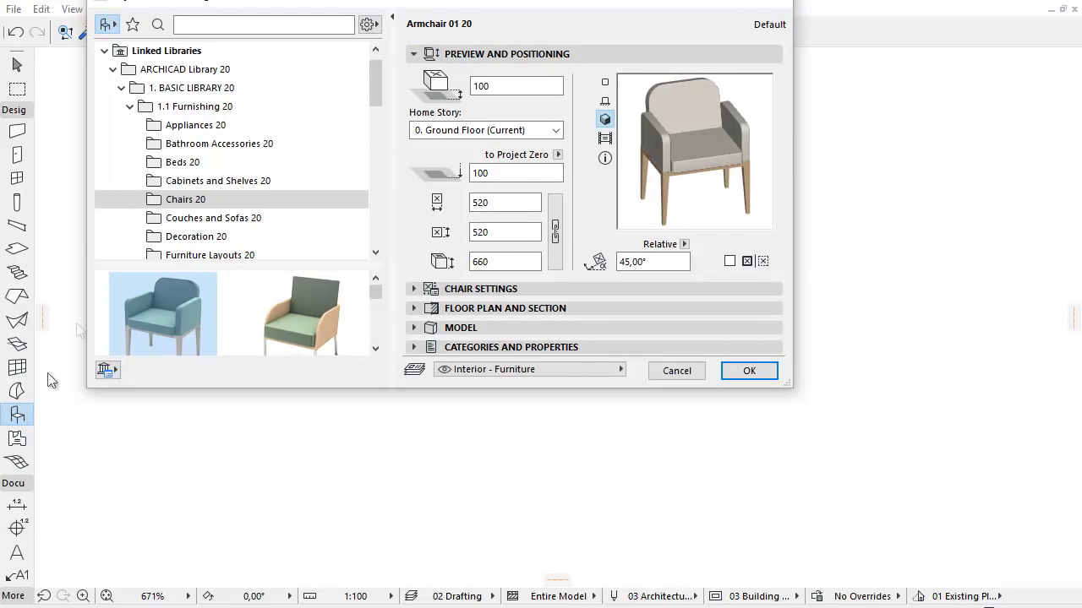
pyautogui.click(129, 107)
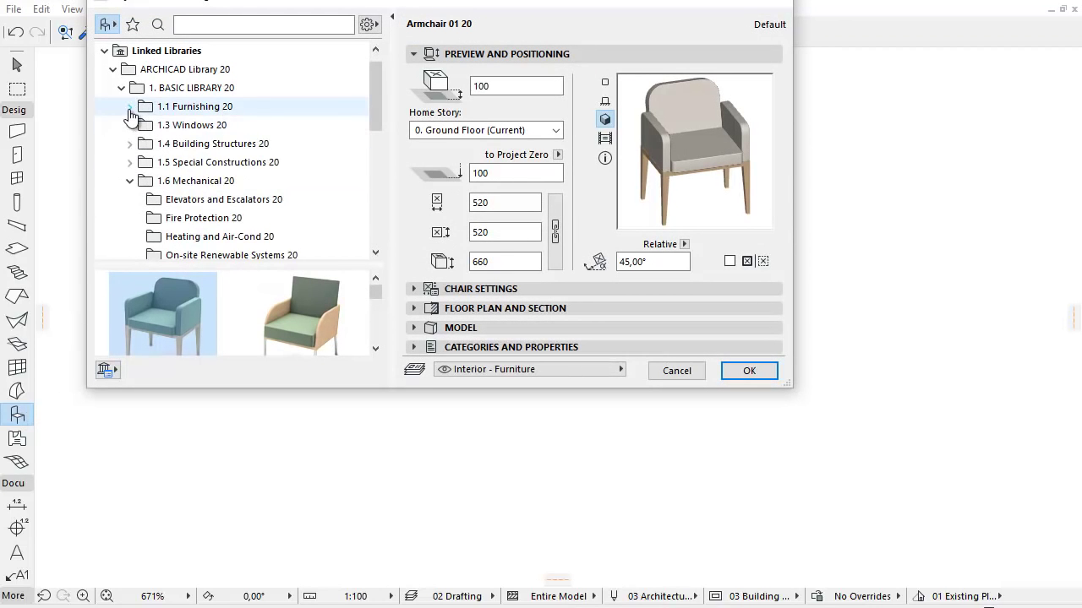
pyautogui.moveTo(376, 108); pyautogui.dragTo(372, 166)
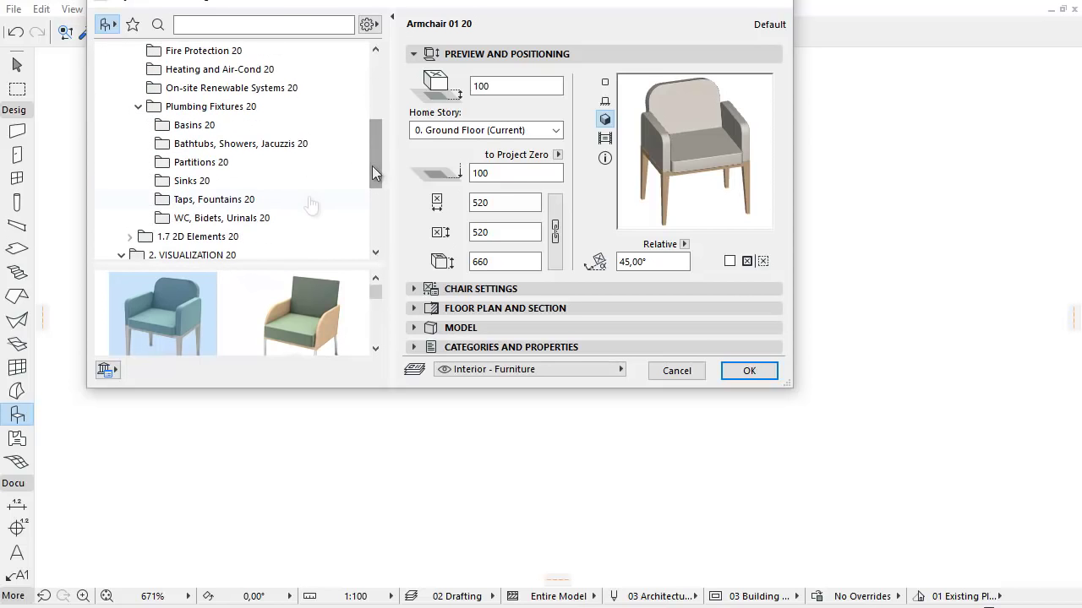
pyautogui.click(237, 218)
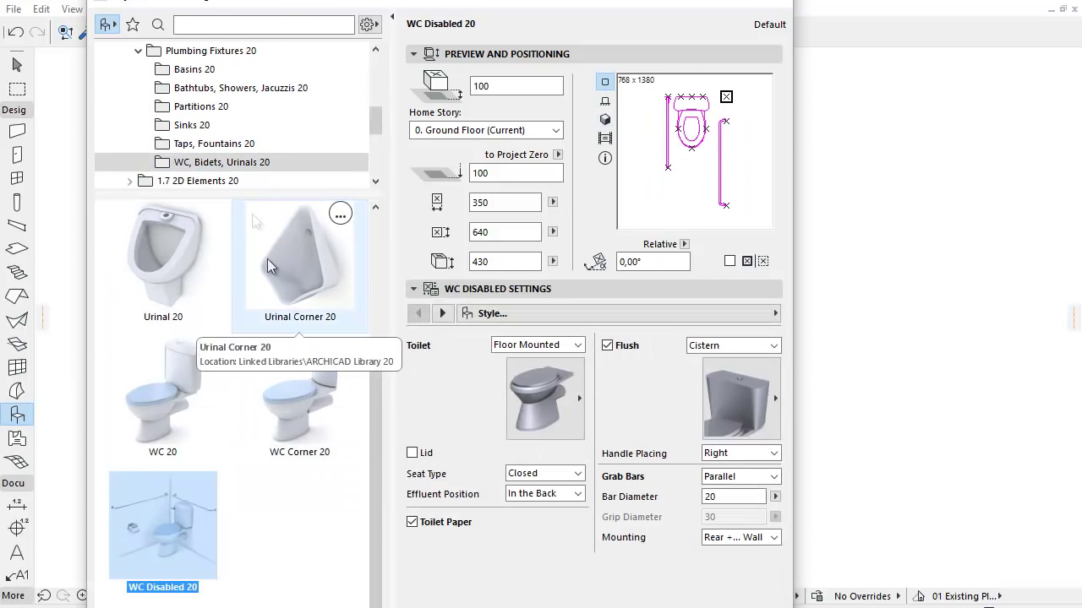
pyautogui.click(239, 164)
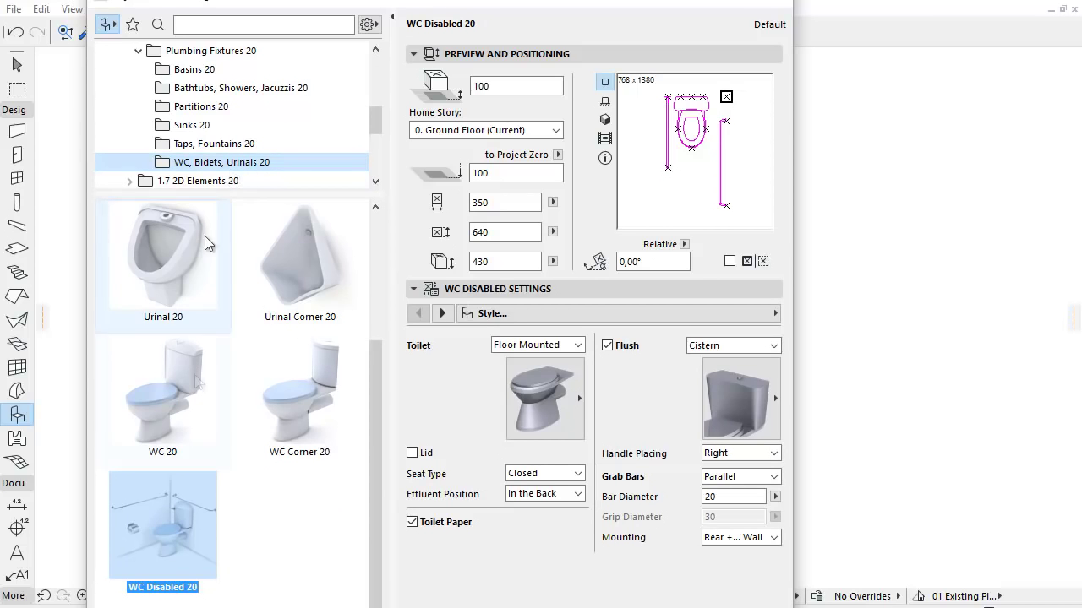
pyautogui.click(185, 516)
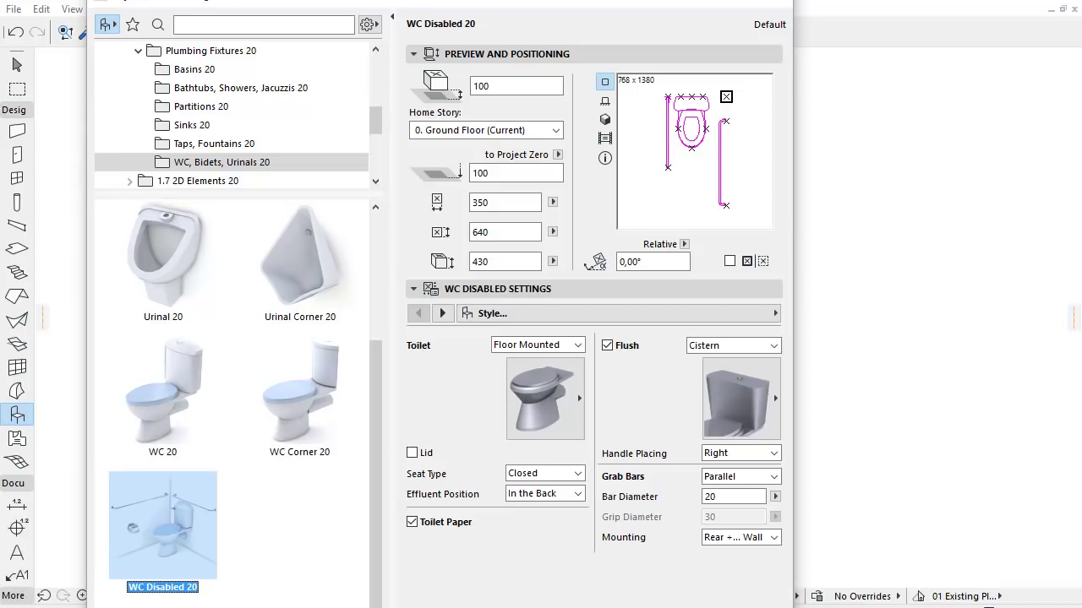
pyautogui.click(533, 314)
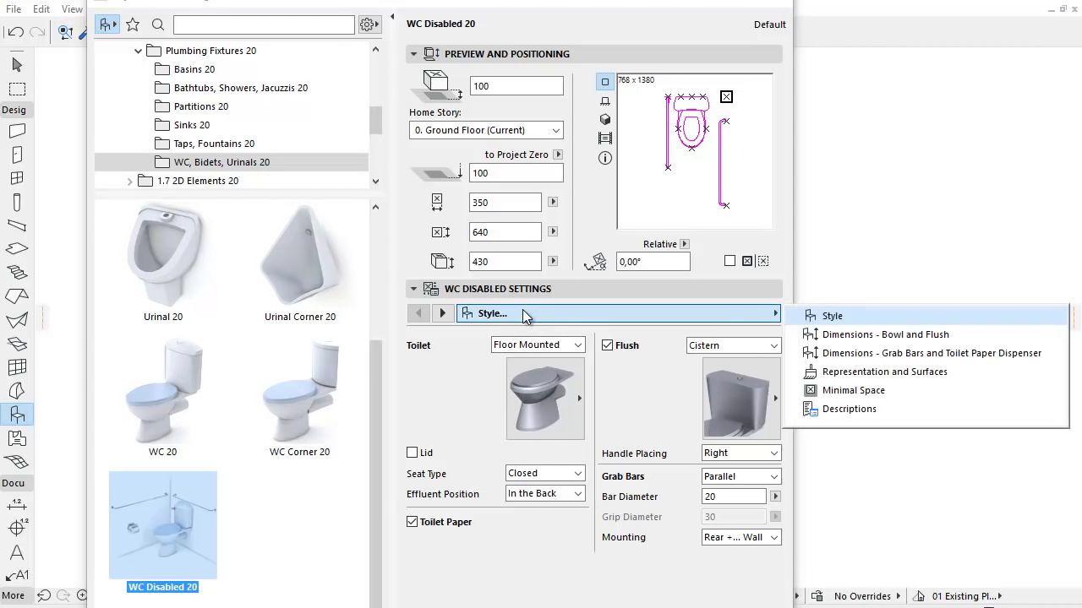
pyautogui.click(972, 336)
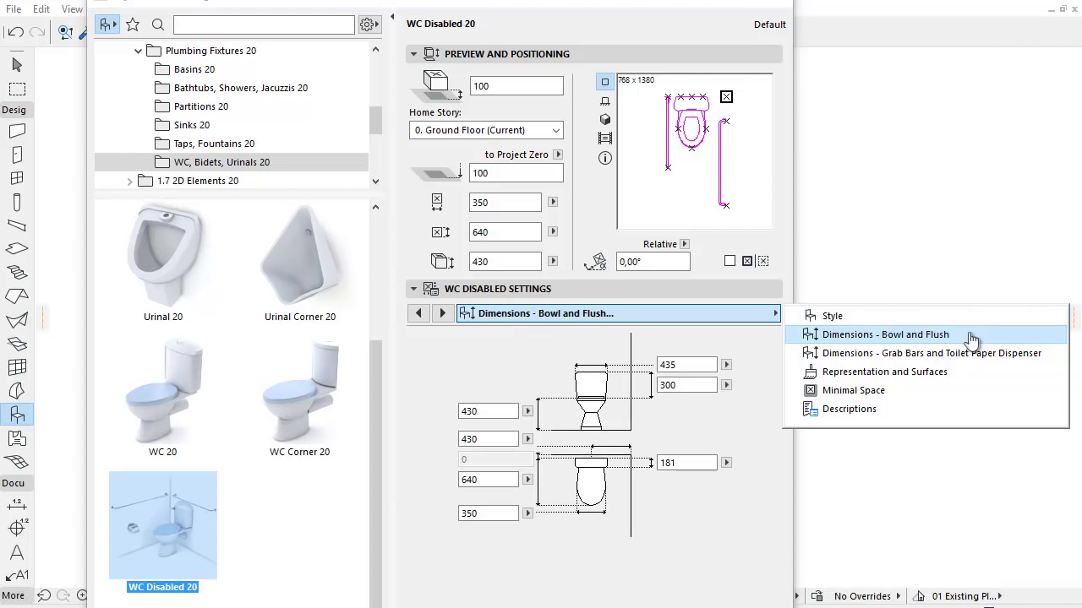
pyautogui.click(1048, 358)
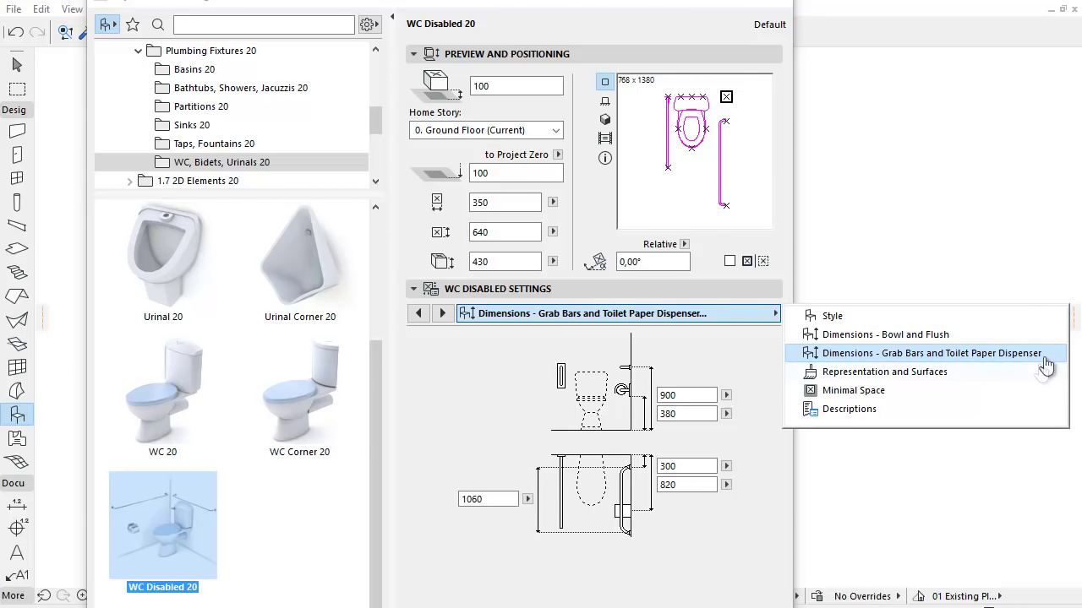
pyautogui.click(1027, 376)
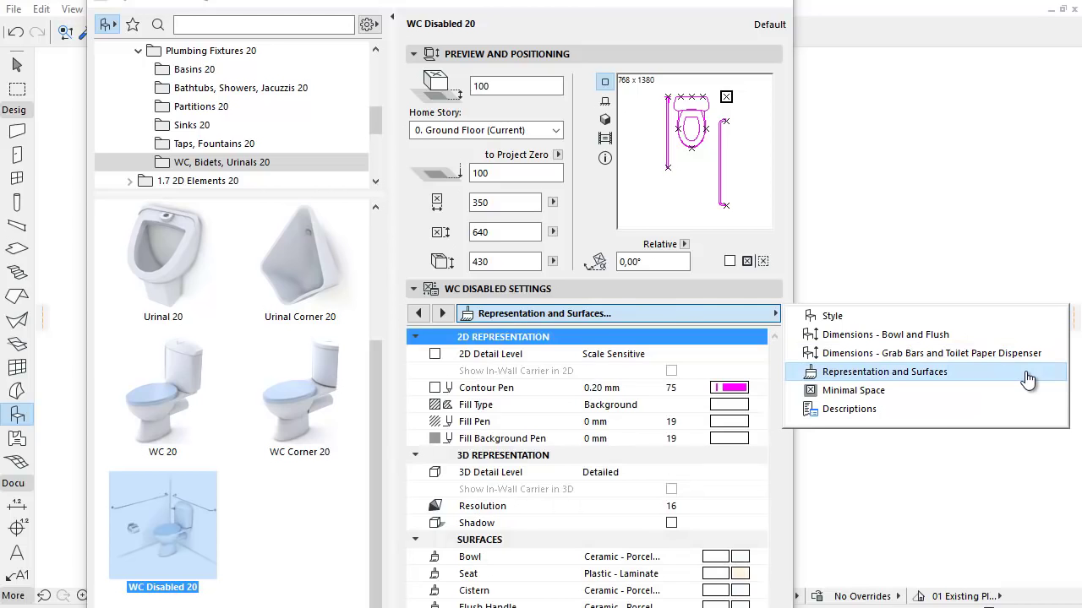
pyautogui.click(946, 394)
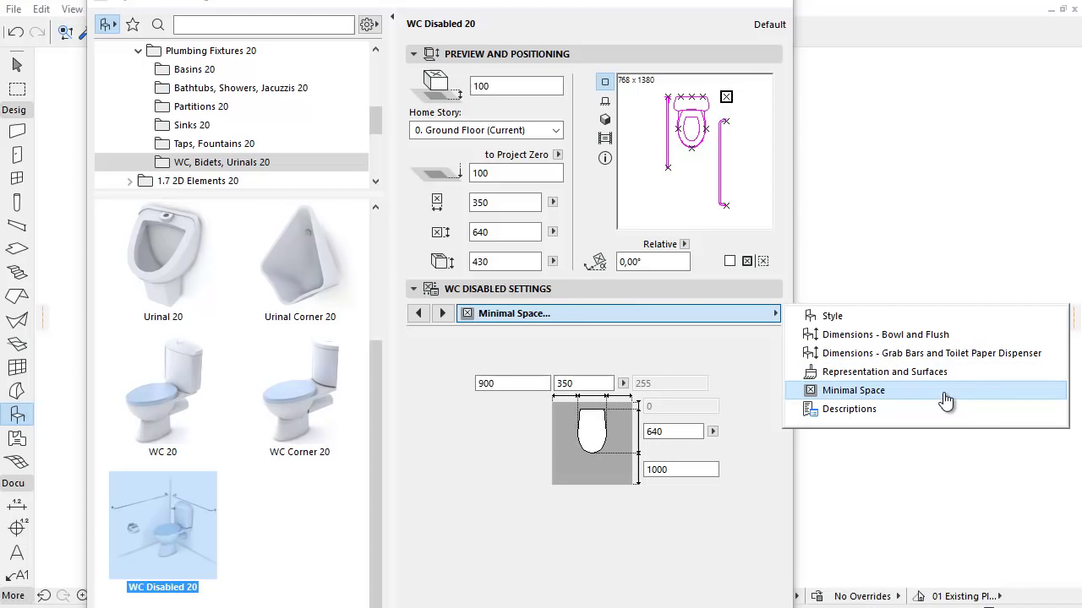
pyautogui.click(892, 413)
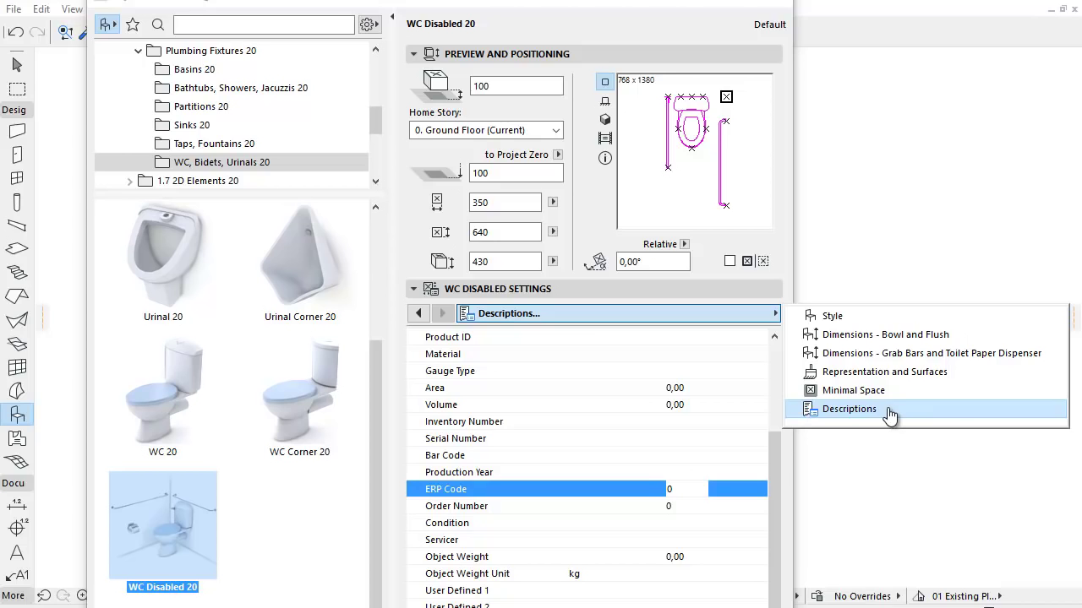
pyautogui.click(851, 318)
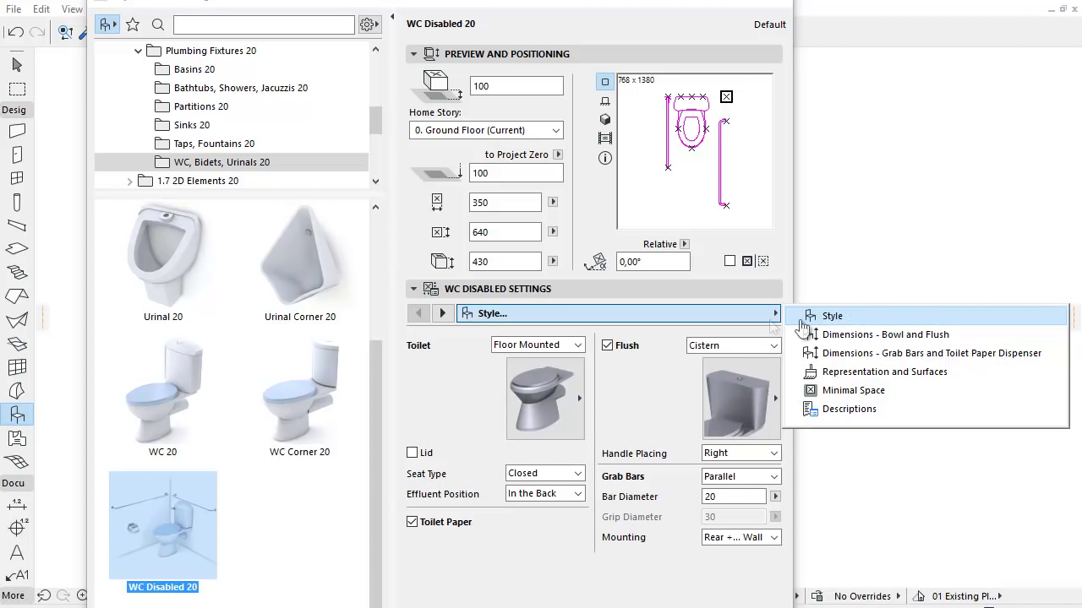
pyautogui.click(739, 318)
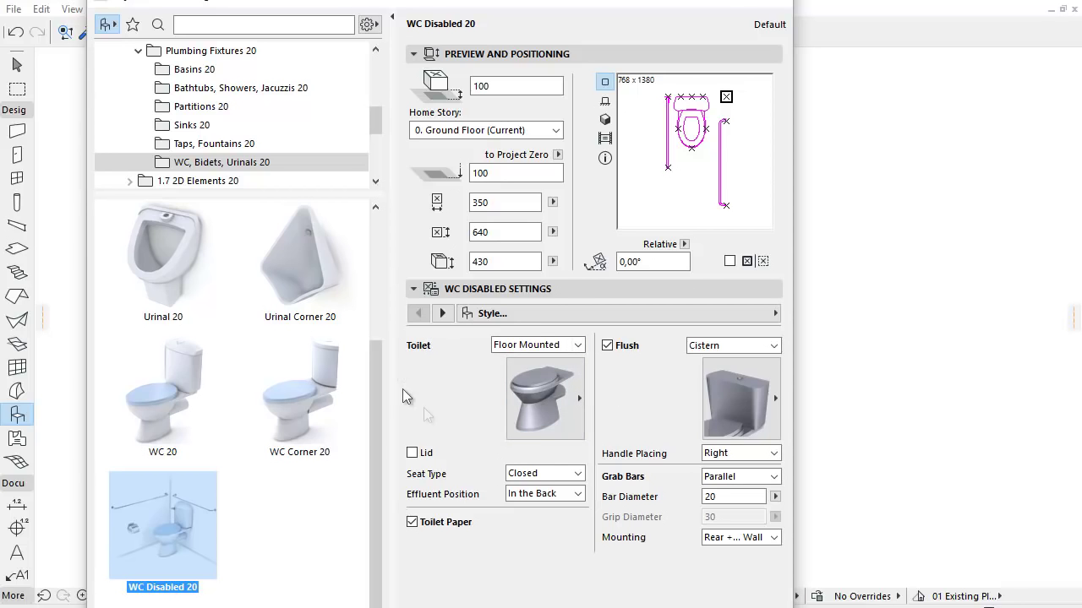
# List the Toilet options Floor Mounted and Wall Hung on the Style page
pyautogui.click(580, 344)
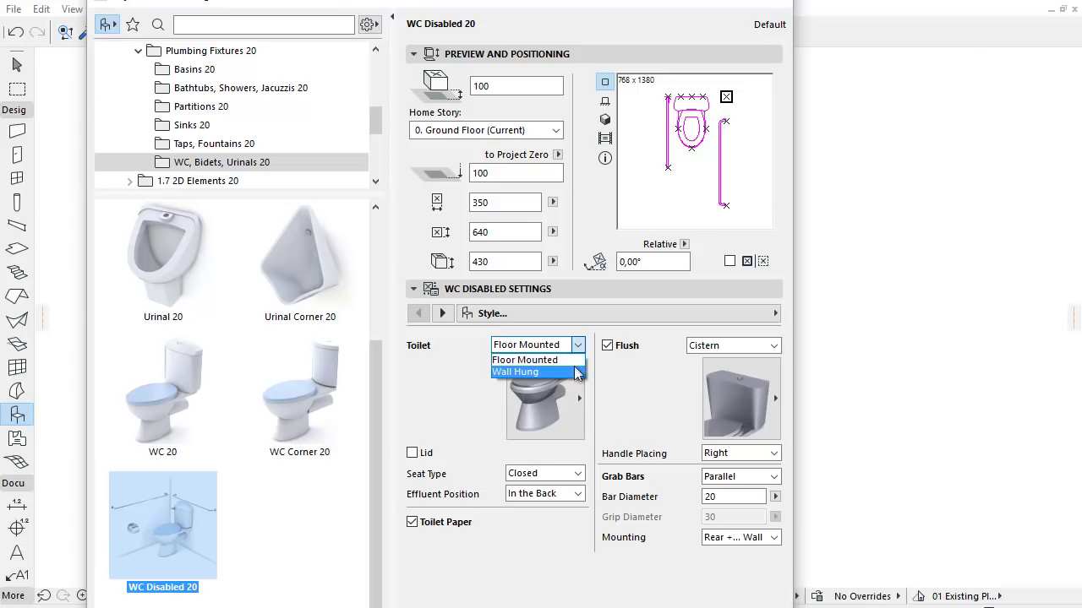
# Try a Wall Hung toilet and browse its bowl types without changing them
pyautogui.click(575, 370)
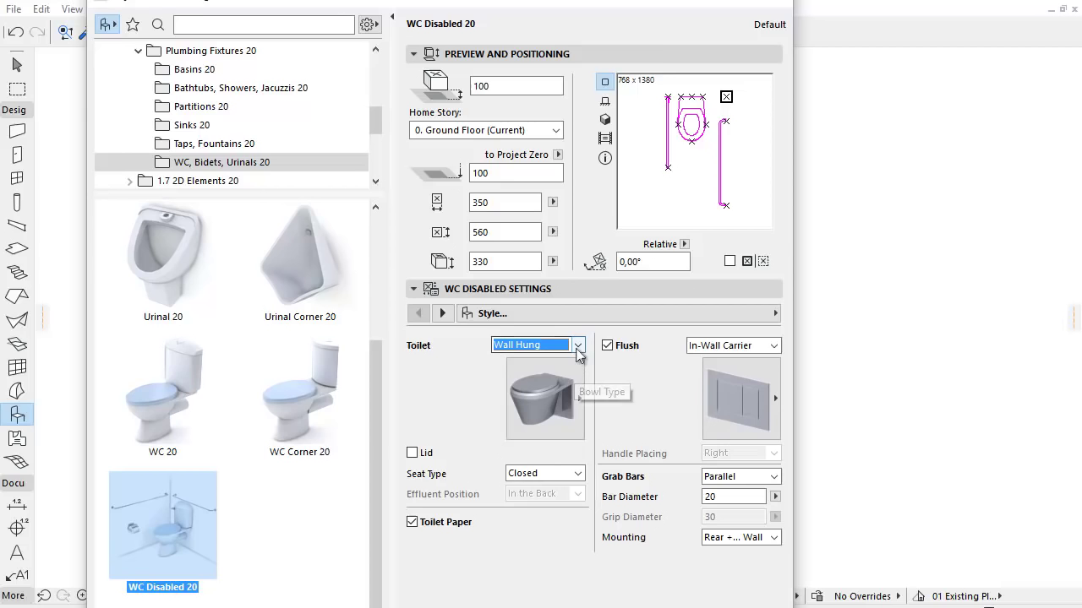
pyautogui.click(569, 382)
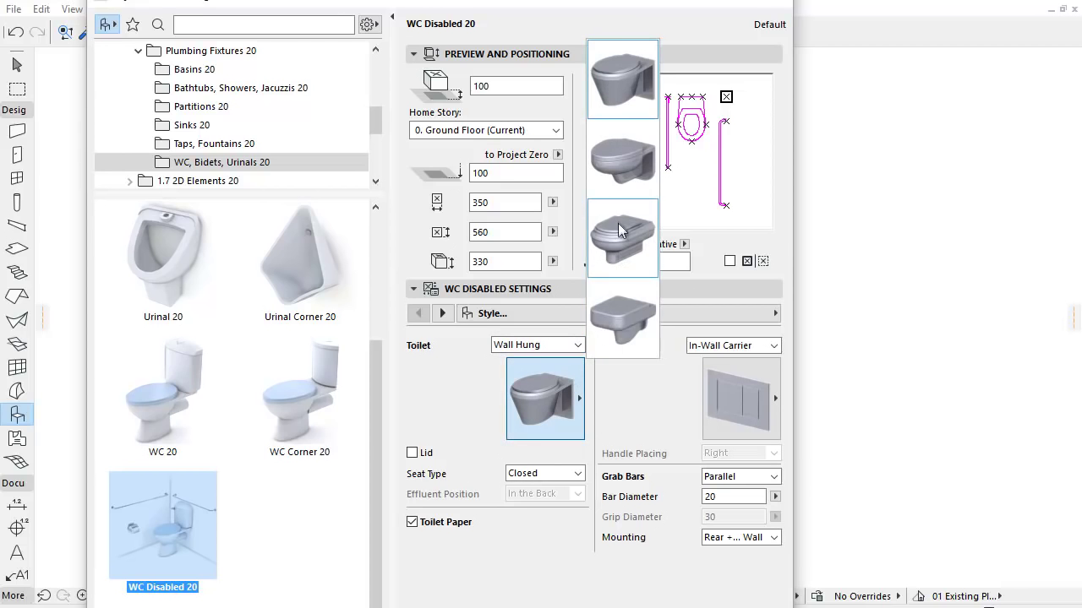
pyautogui.click(578, 345)
# Return the toilet to Floor Mounted, browse its bowl types, and toggle the Lid on and off
pyautogui.click(578, 345)
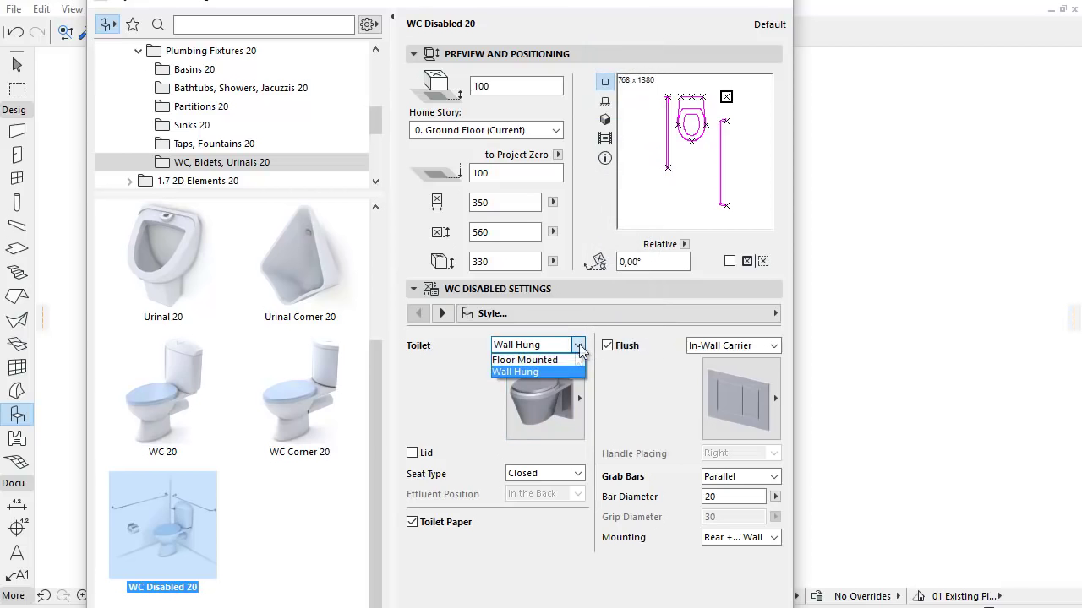
pyautogui.click(574, 361)
pyautogui.click(572, 384)
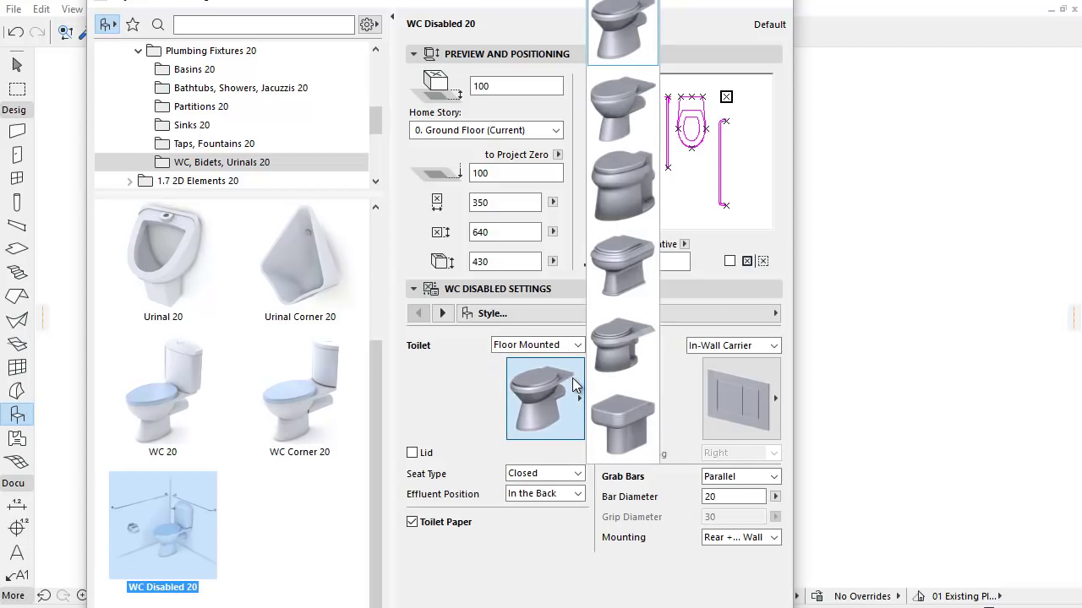
pyautogui.click(572, 378)
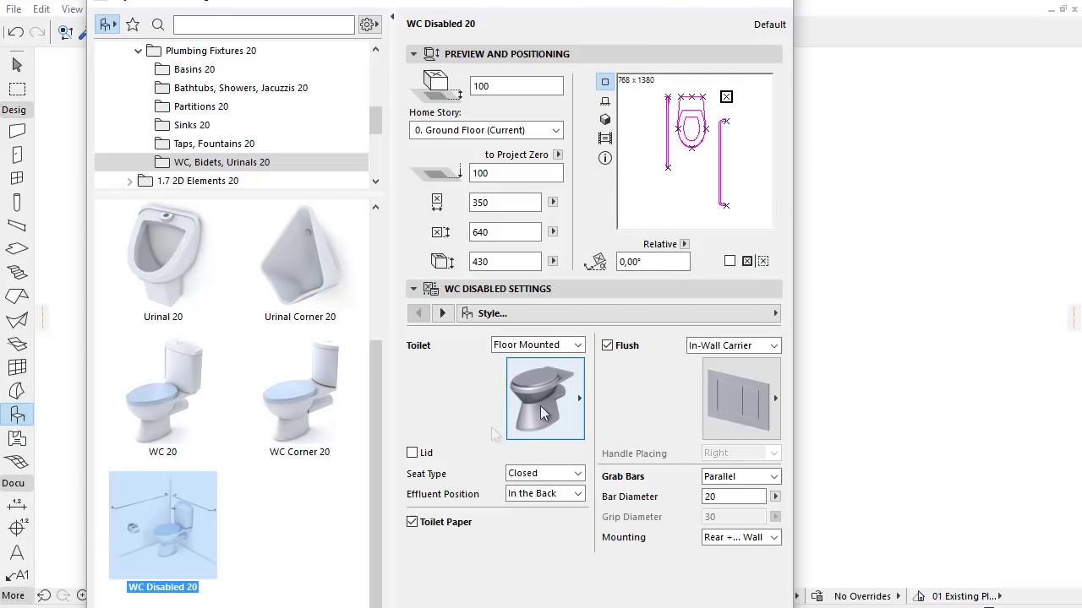
pyautogui.click(413, 456)
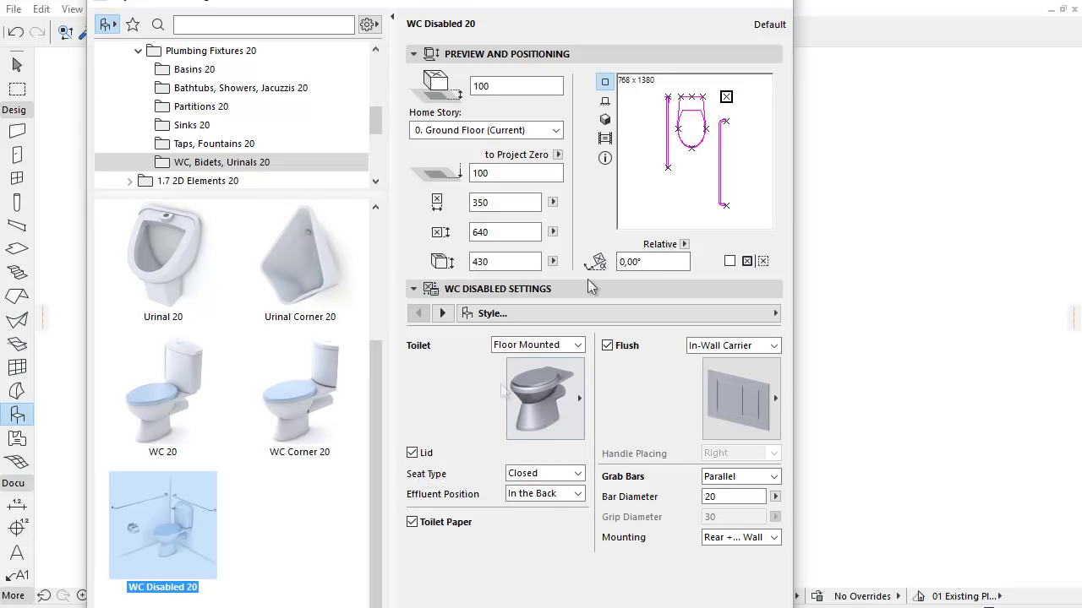
pyautogui.click(413, 455)
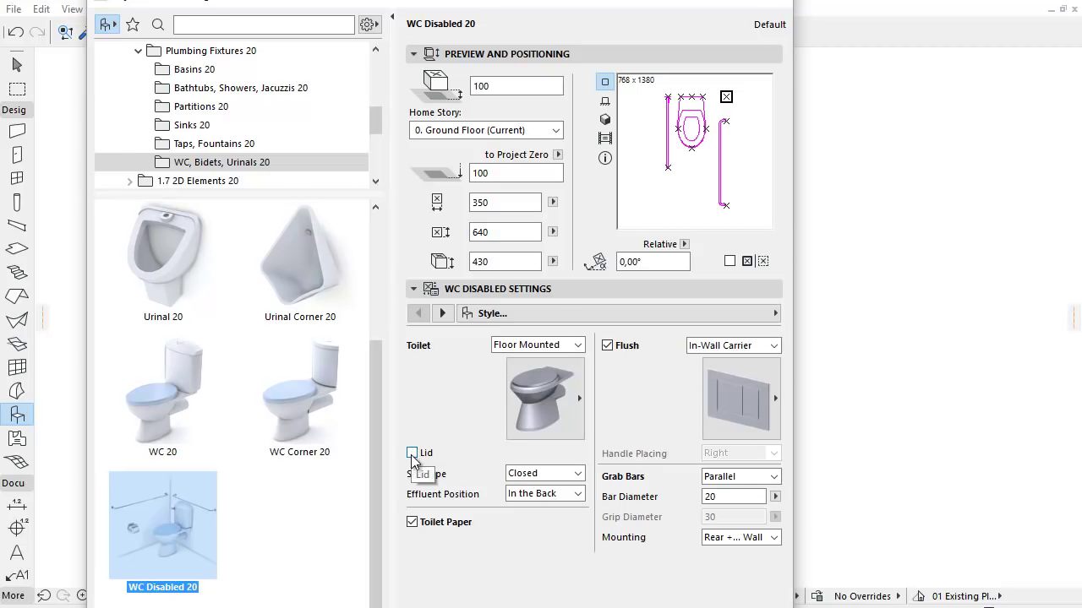
# Show the 3D preview and try an Open seat before returning to Closed
pyautogui.click(604, 120)
pyautogui.click(577, 473)
pyautogui.click(578, 487)
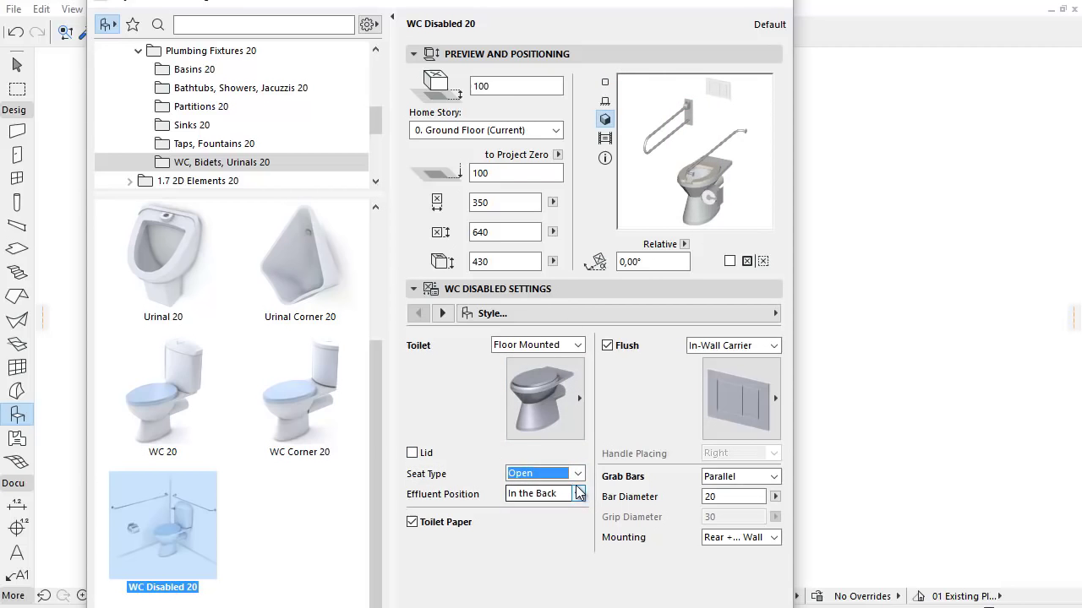
pyautogui.click(578, 473)
pyautogui.click(575, 498)
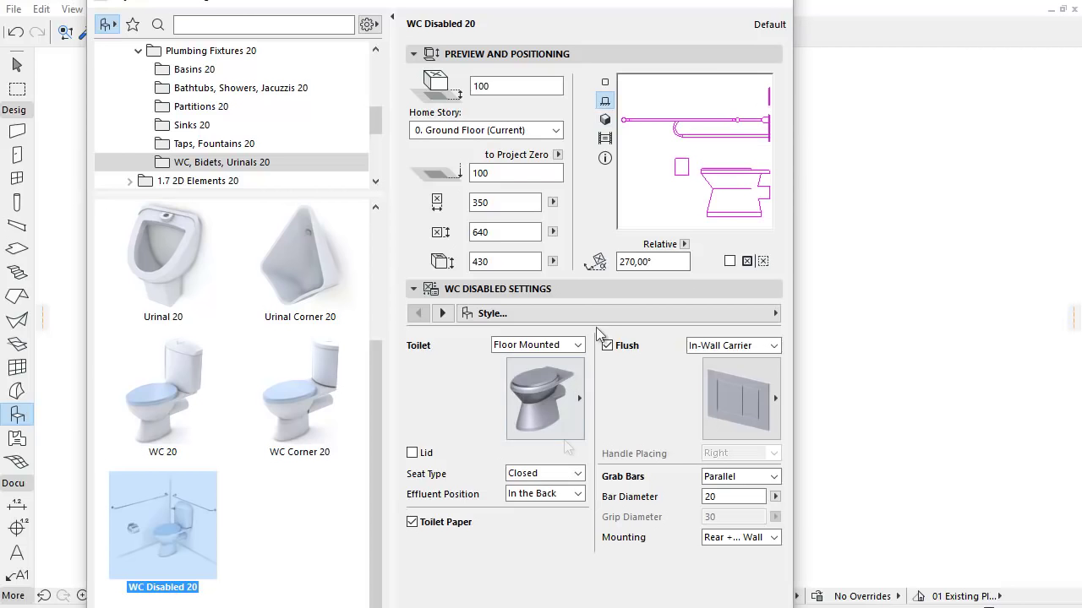
# Try the effluent outlet in the floor, set it back to In the Back, and preview in 3D
pyautogui.click(578, 495)
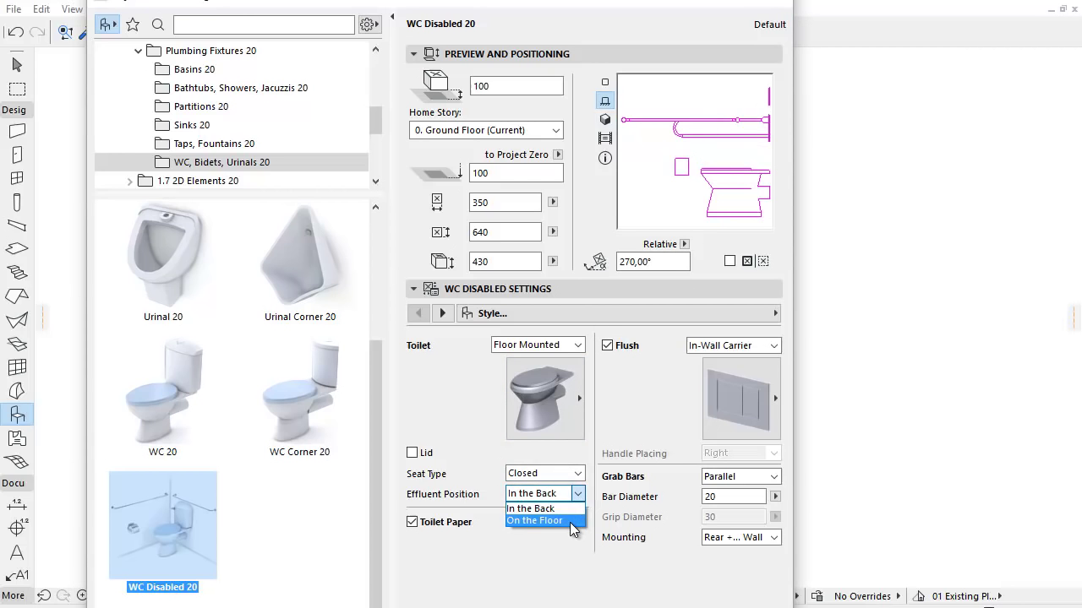
pyautogui.click(570, 521)
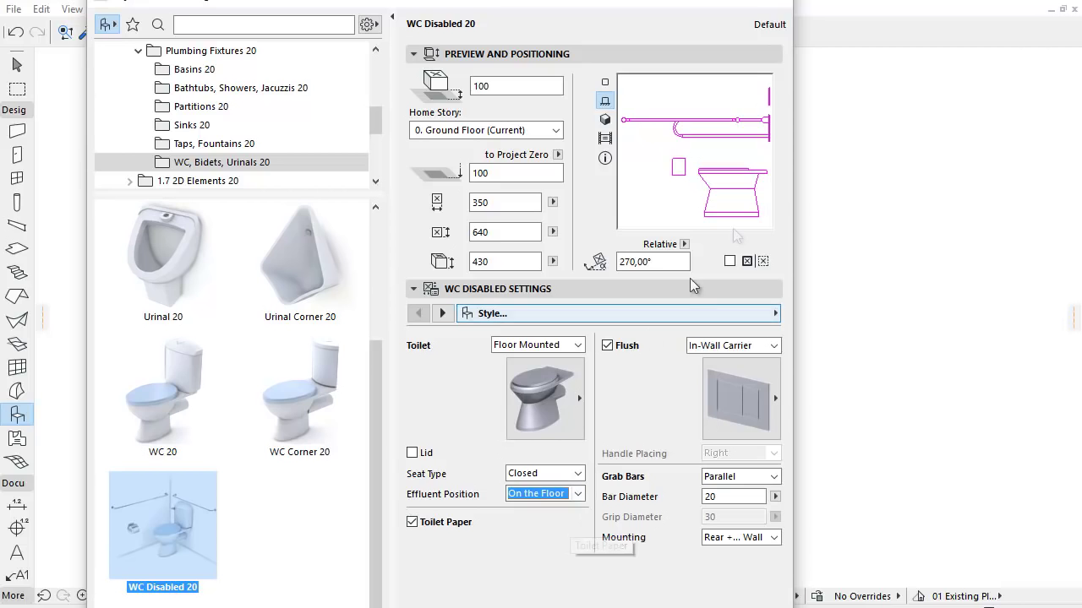
pyautogui.click(578, 494)
pyautogui.click(577, 509)
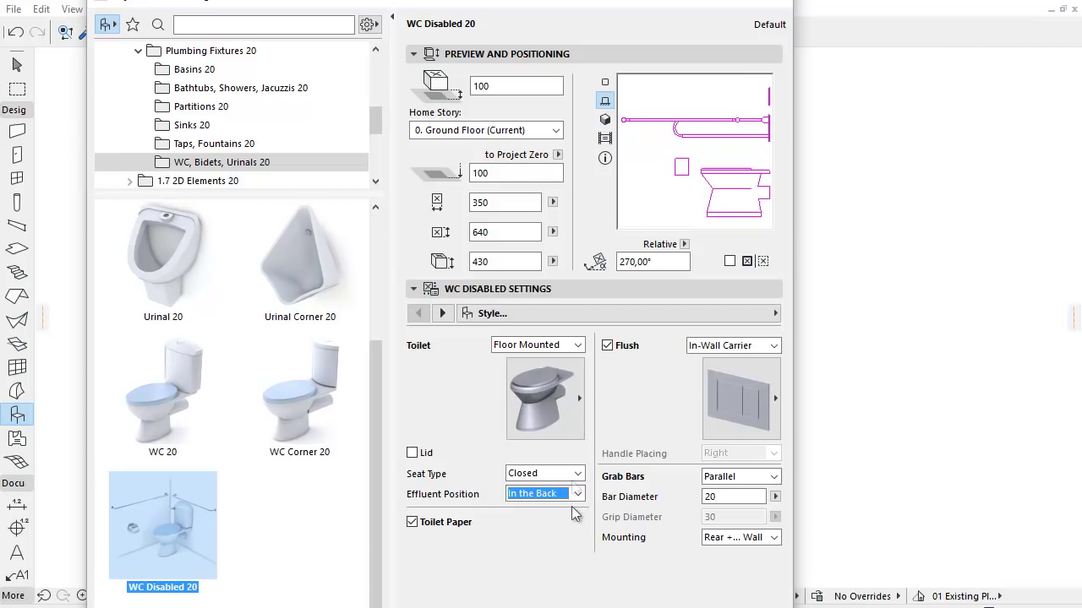
pyautogui.click(604, 119)
pyautogui.click(412, 523)
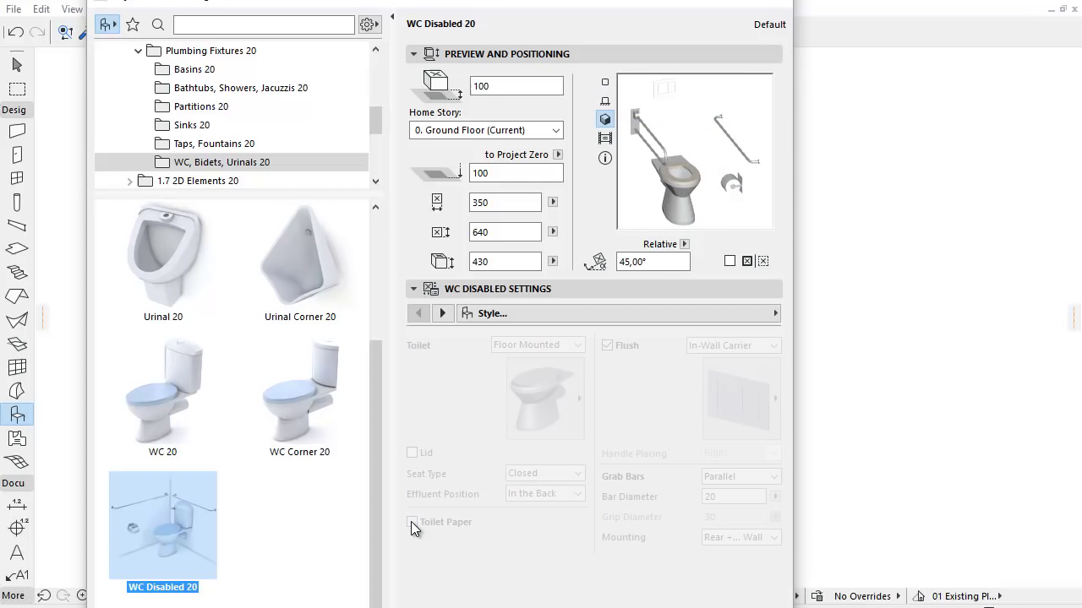
# Add a toilet-paper holder, toggle the flush off and on, and try an In-Wall Carrier flush
pyautogui.click(413, 522)
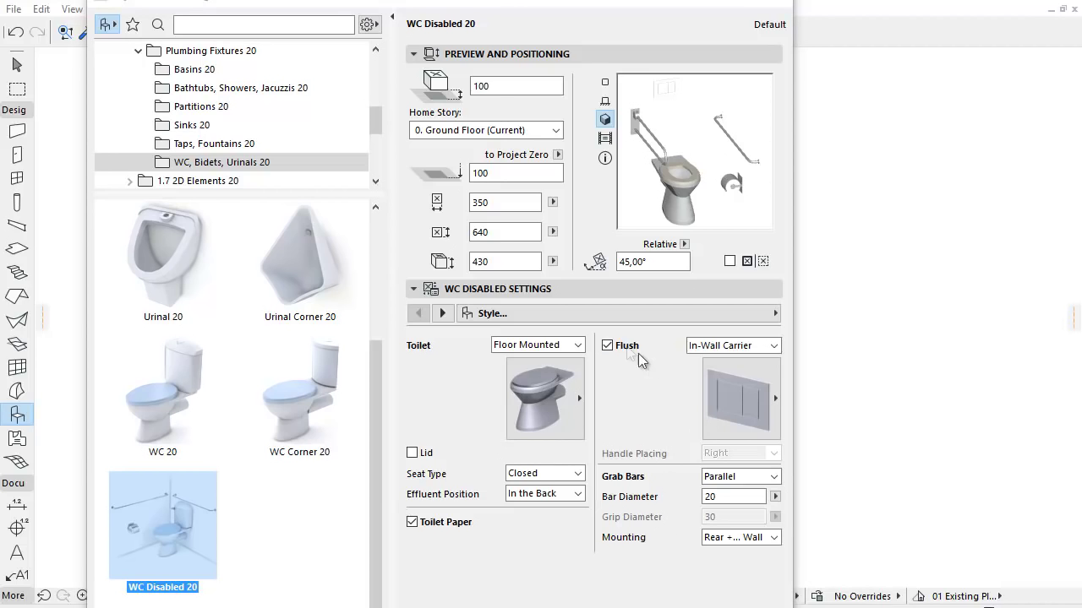
pyautogui.click(608, 346)
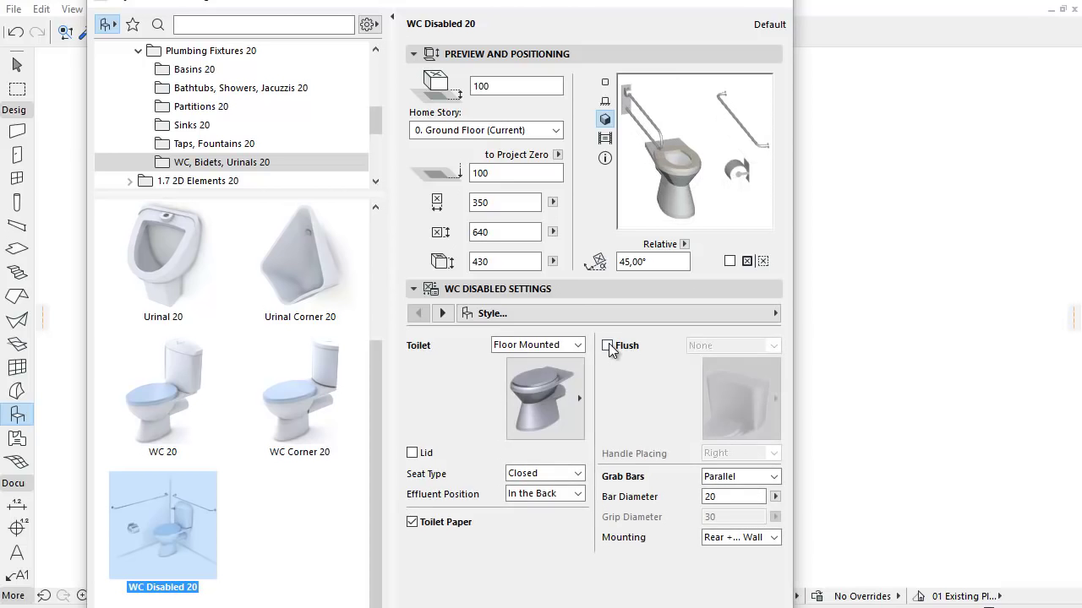
pyautogui.click(608, 346)
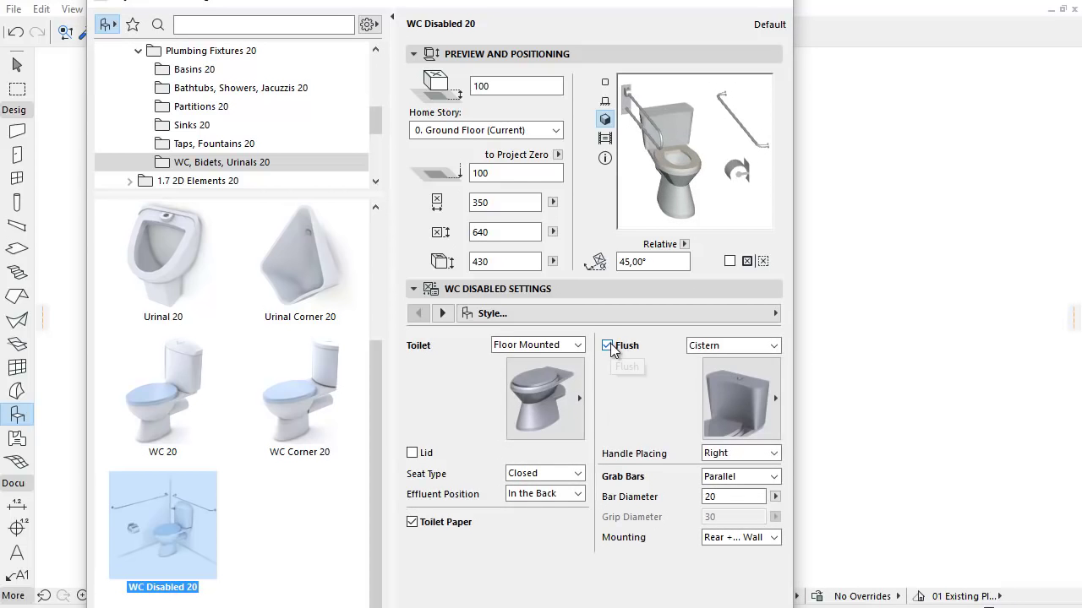
pyautogui.click(771, 345)
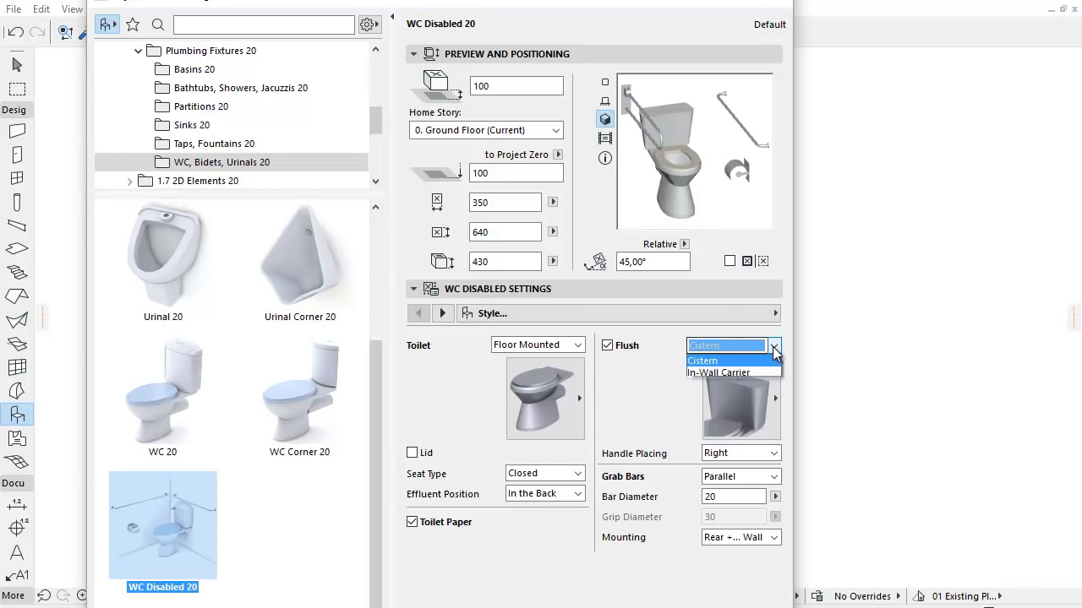
pyautogui.click(769, 372)
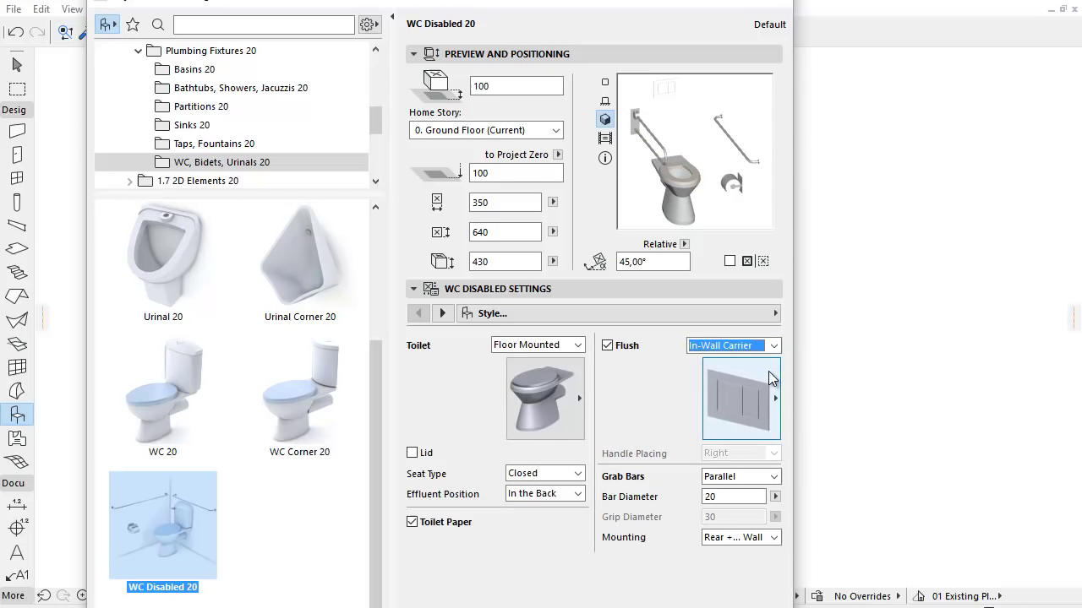
pyautogui.click(773, 346)
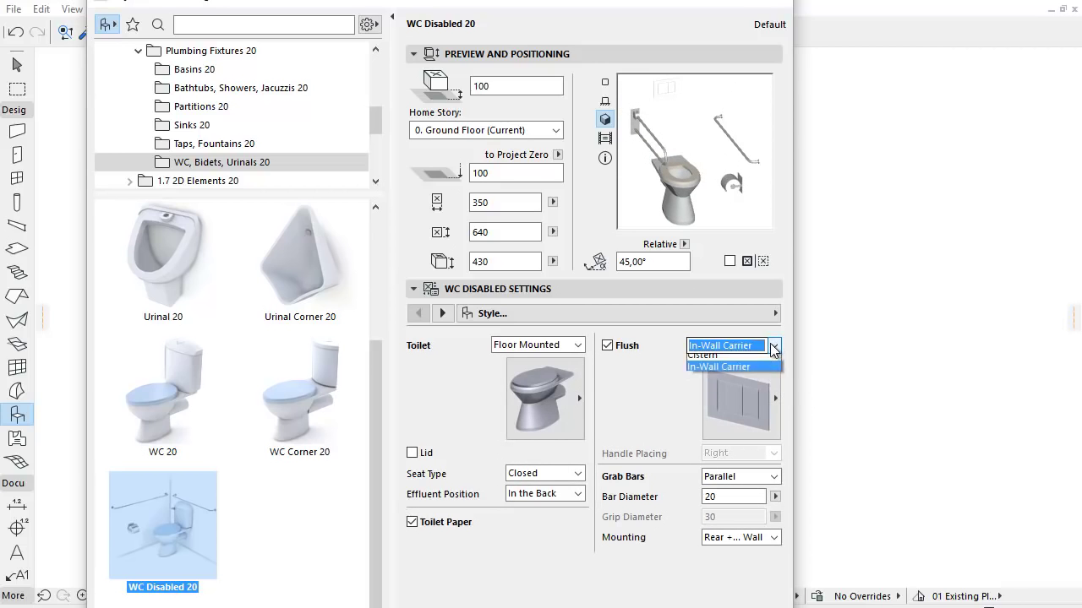
pyautogui.click(768, 395)
pyautogui.click(766, 395)
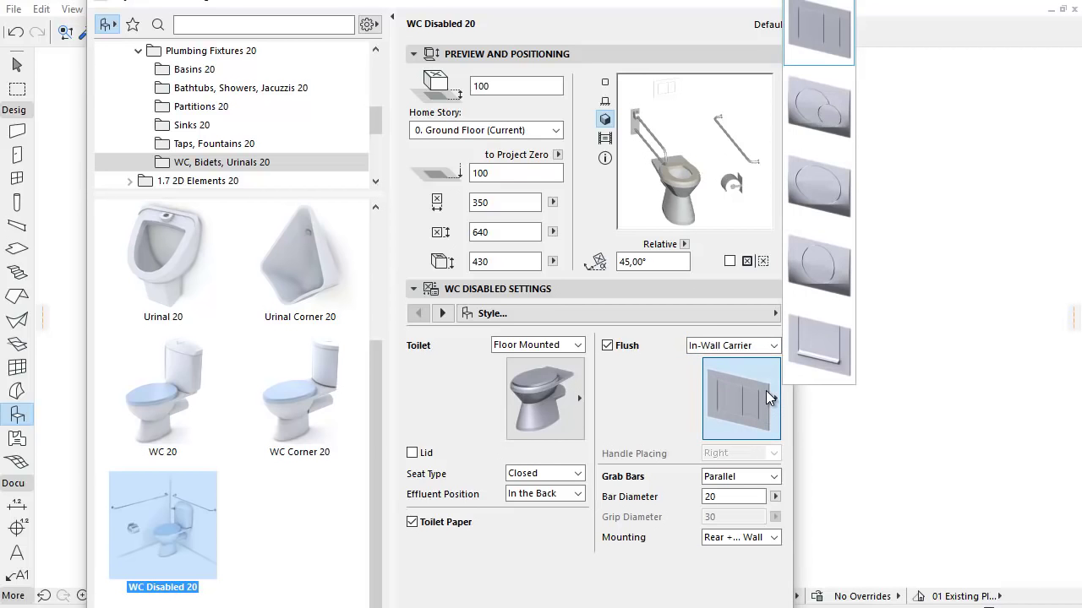
pyautogui.click(752, 376)
# Switch the flush to Cistern, review its design options, and place the handle on the Left
pyautogui.click(772, 346)
pyautogui.click(768, 361)
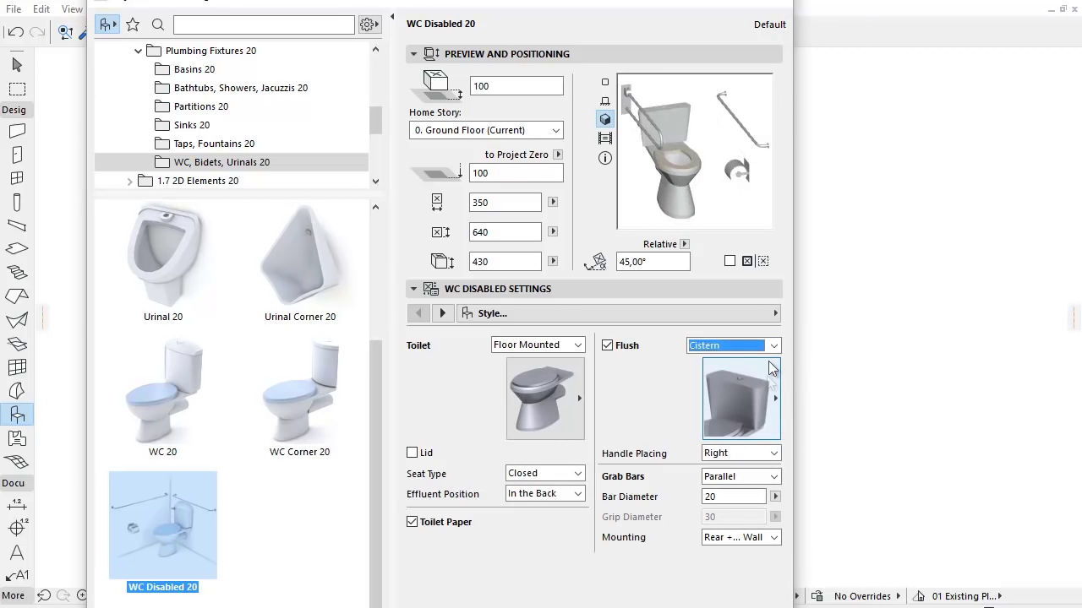
pyautogui.click(767, 391)
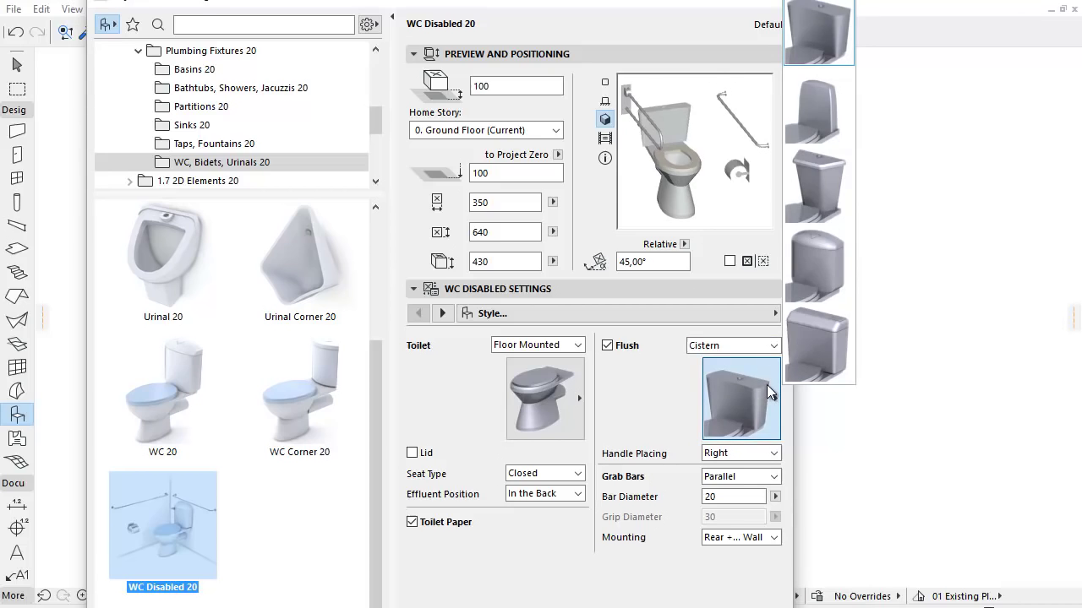
pyautogui.click(767, 384)
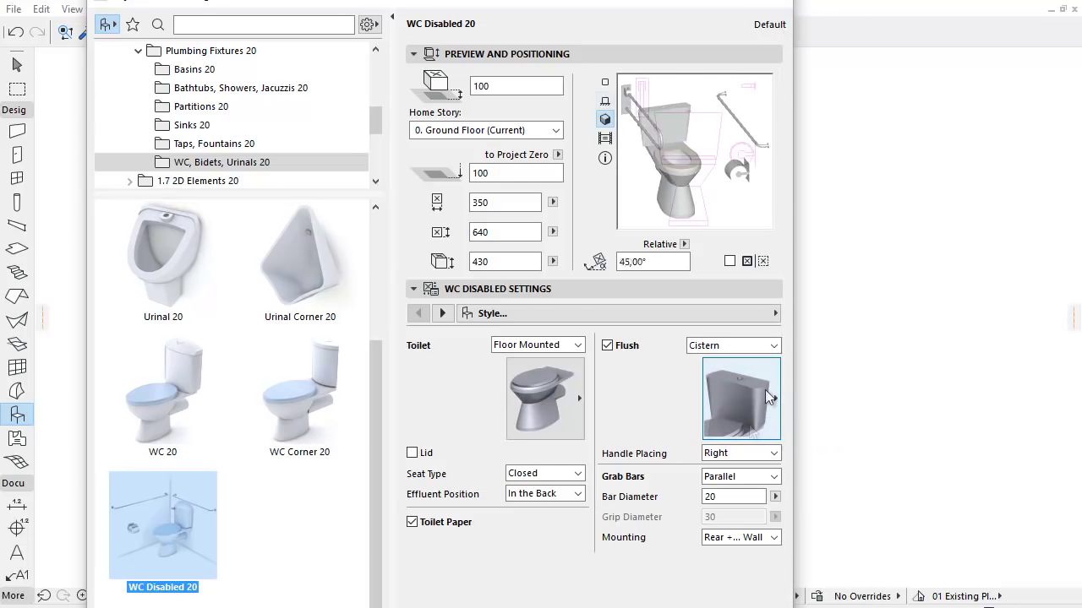
pyautogui.click(773, 453)
pyautogui.click(770, 480)
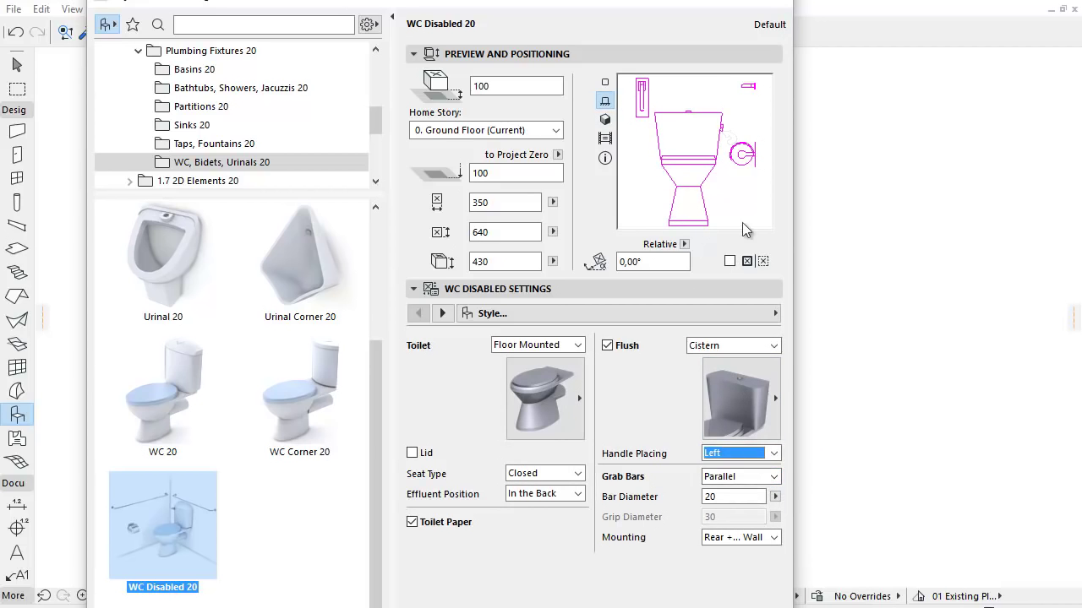
# Set flush Handle Placing to None, keep Parallel grab bars, and view the WC in 3D
pyautogui.click(776, 453)
pyautogui.click(766, 492)
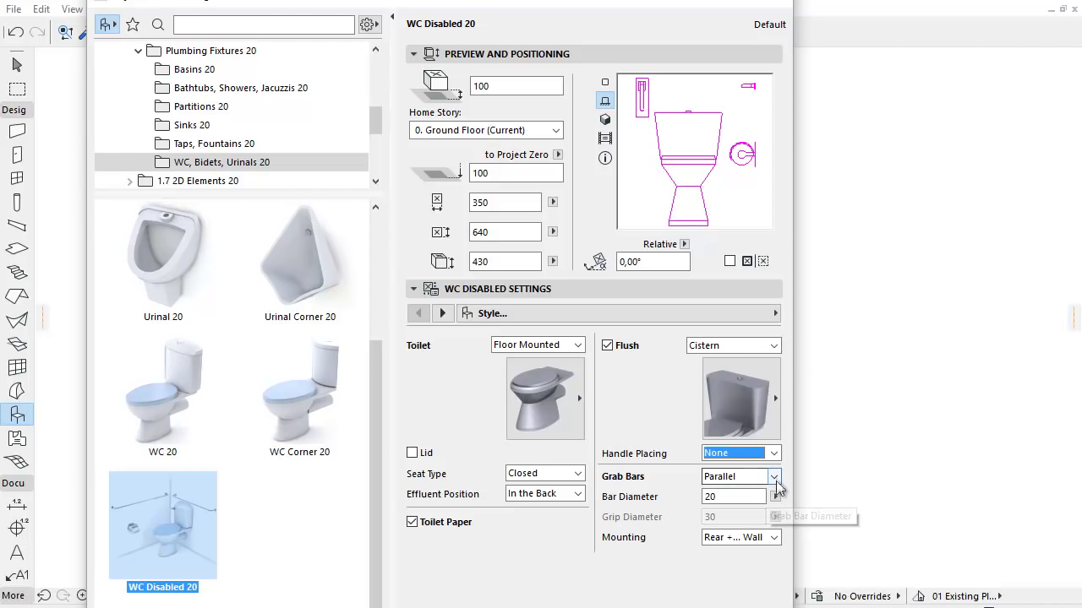
pyautogui.click(774, 477)
pyautogui.click(775, 476)
pyautogui.click(607, 121)
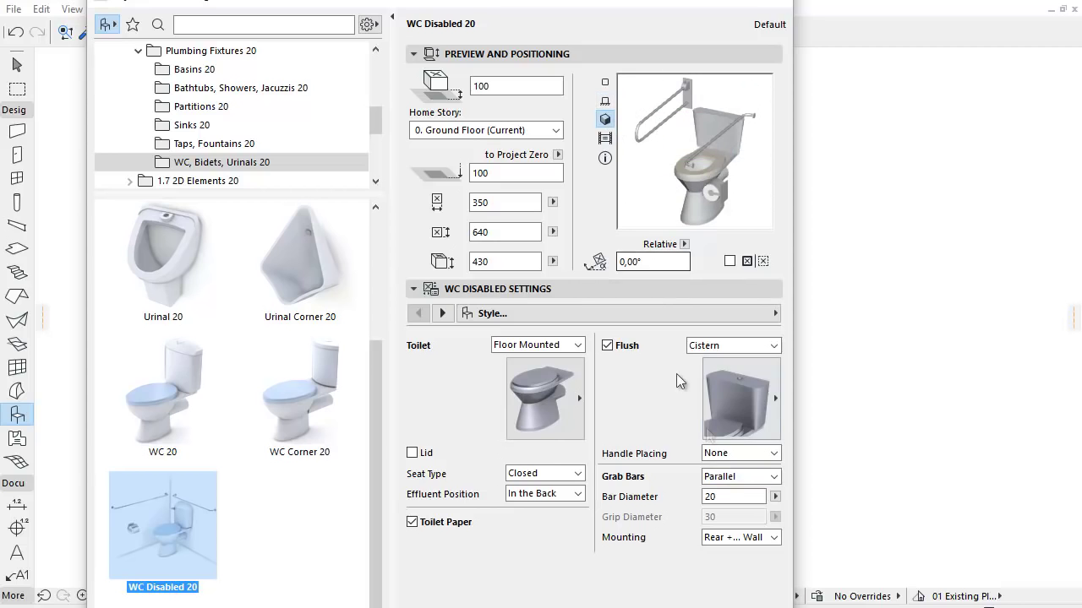
pyautogui.click(774, 476)
# Try Corner grab bars, then switch back to Parallel
pyautogui.click(720, 504)
pyautogui.click(775, 478)
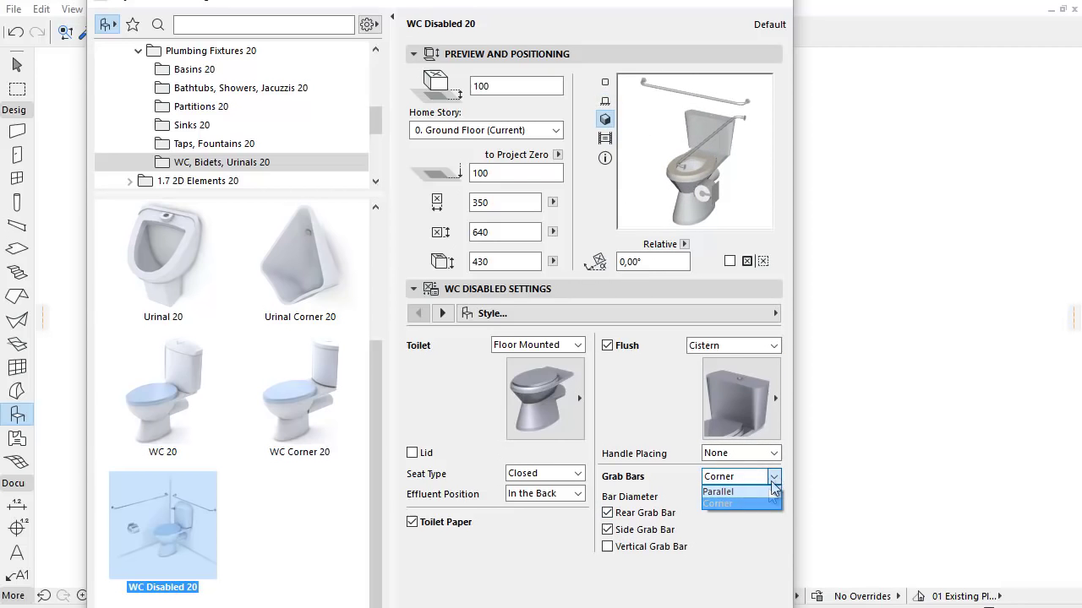
pyautogui.click(771, 491)
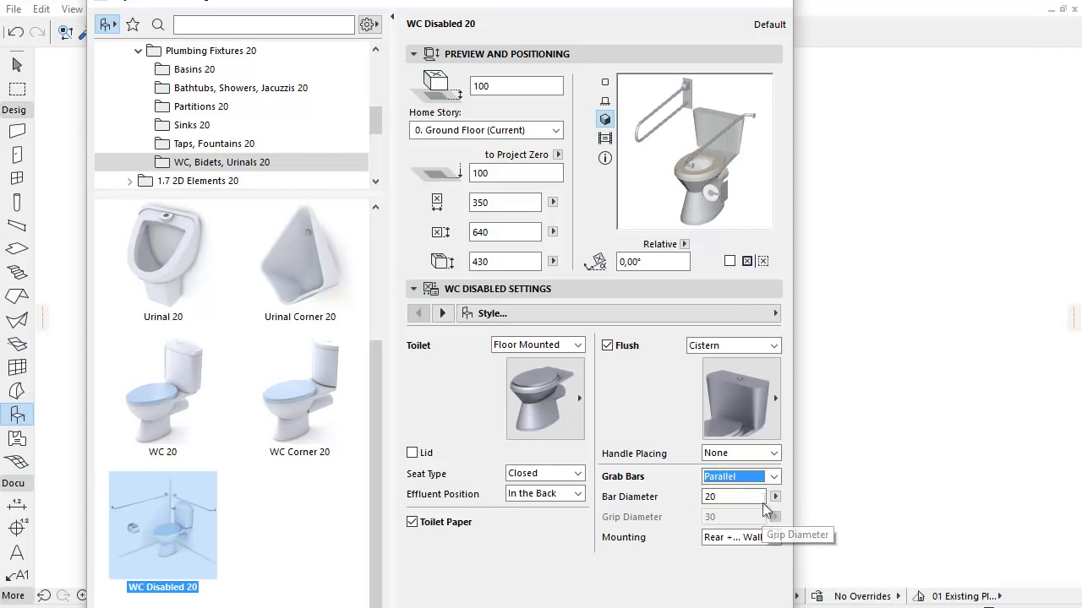
# Cycle grab-bar Mounting through Side Wall, Rear + Side Wall, Rear Wall, Floor and Toilet
pyautogui.click(776, 538)
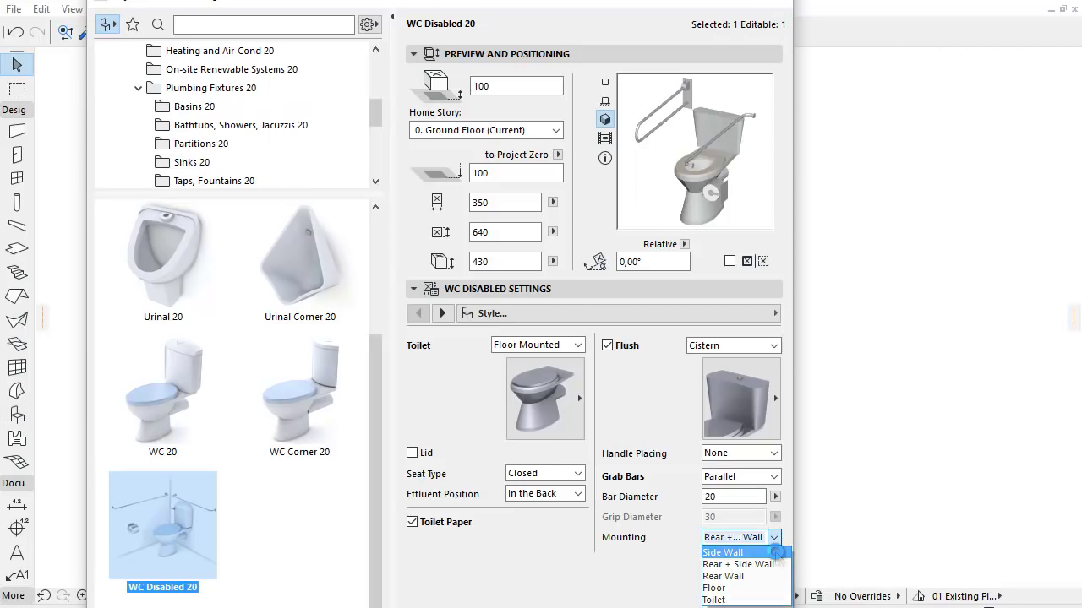
pyautogui.click(775, 551)
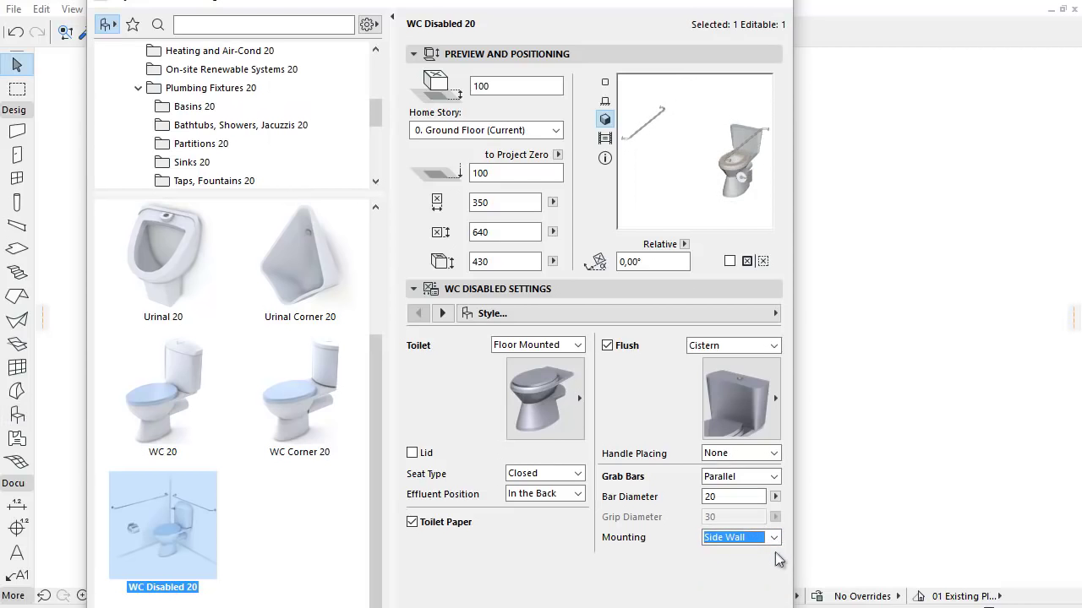
pyautogui.click(778, 537)
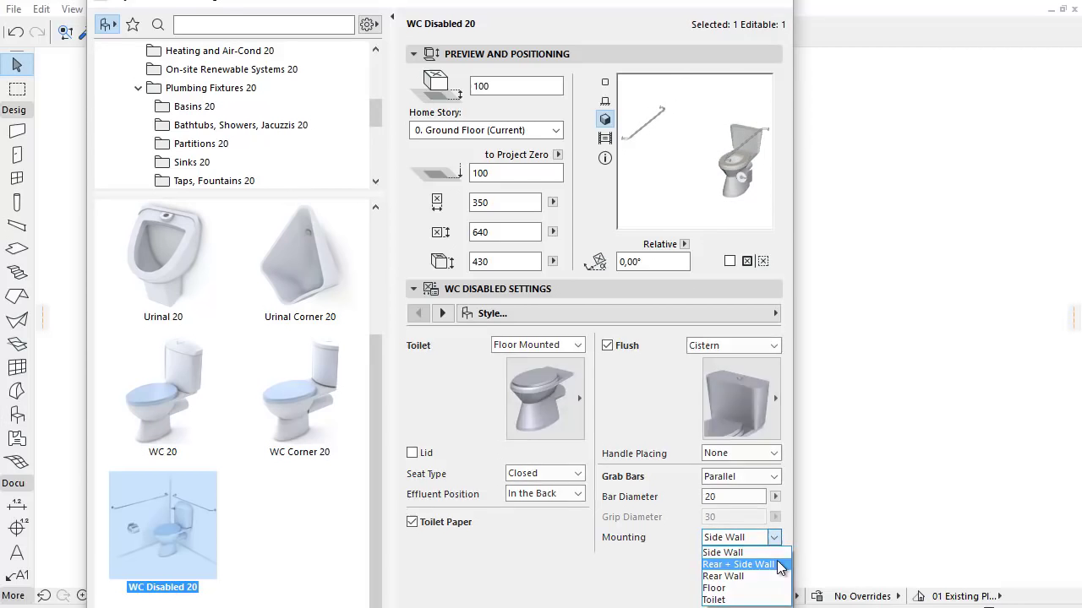
pyautogui.click(779, 565)
pyautogui.click(775, 539)
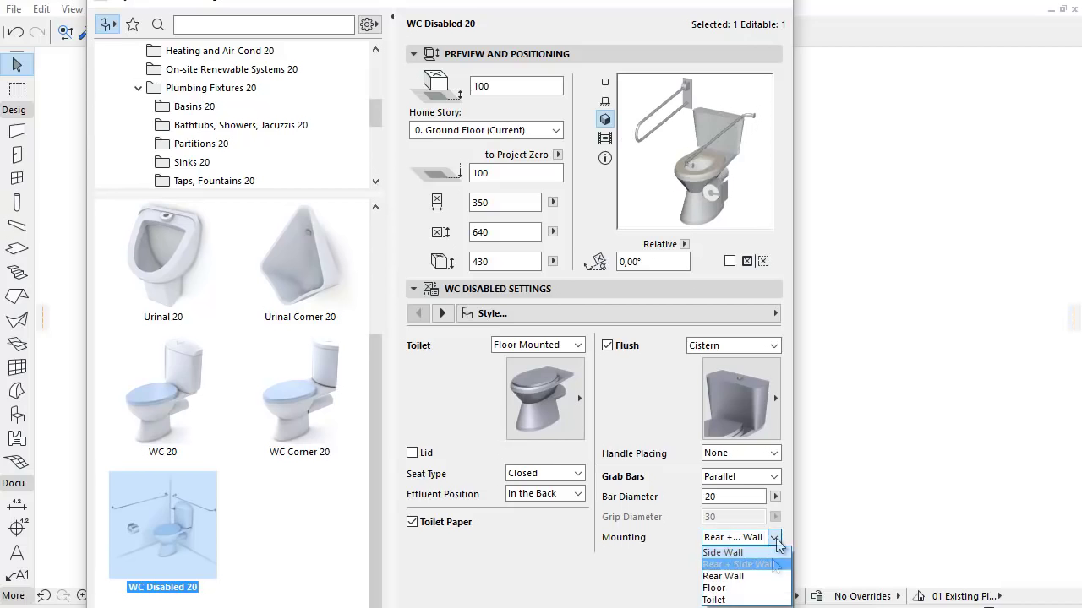
pyautogui.click(774, 576)
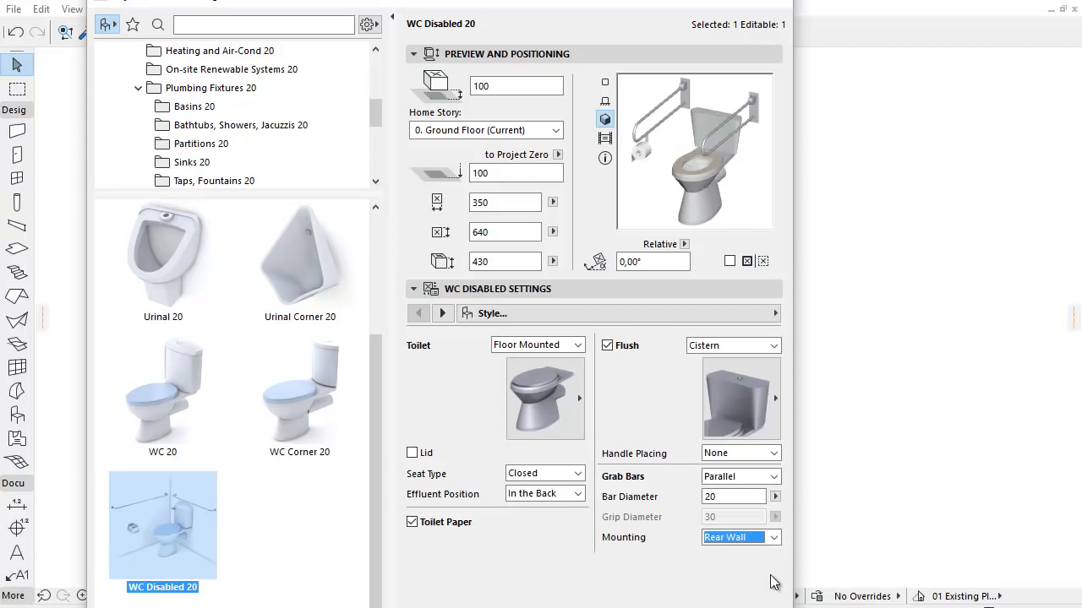
pyautogui.click(775, 538)
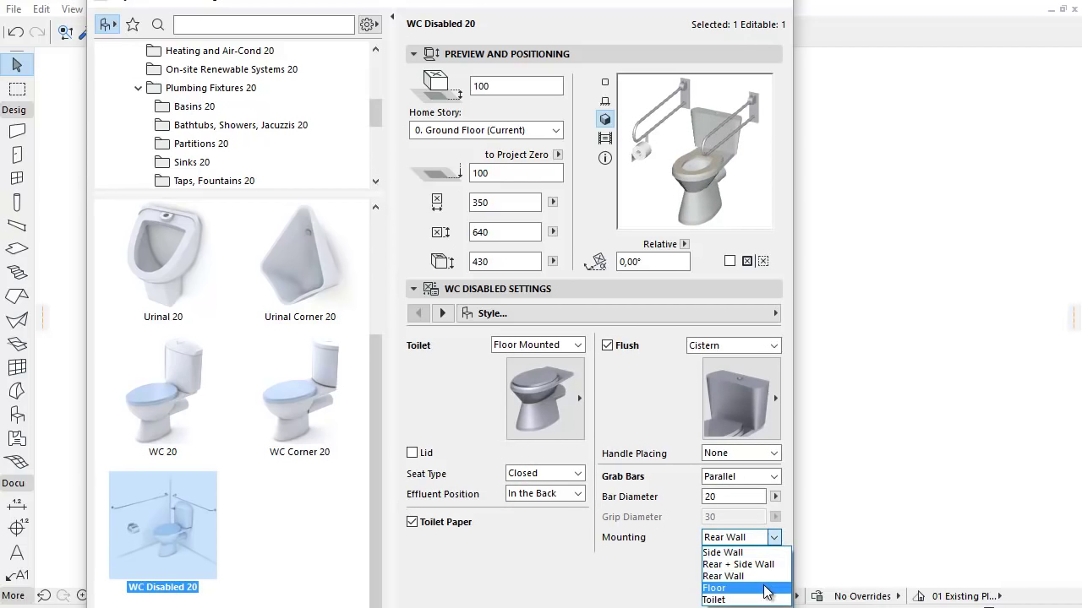
pyautogui.click(766, 590)
pyautogui.click(775, 537)
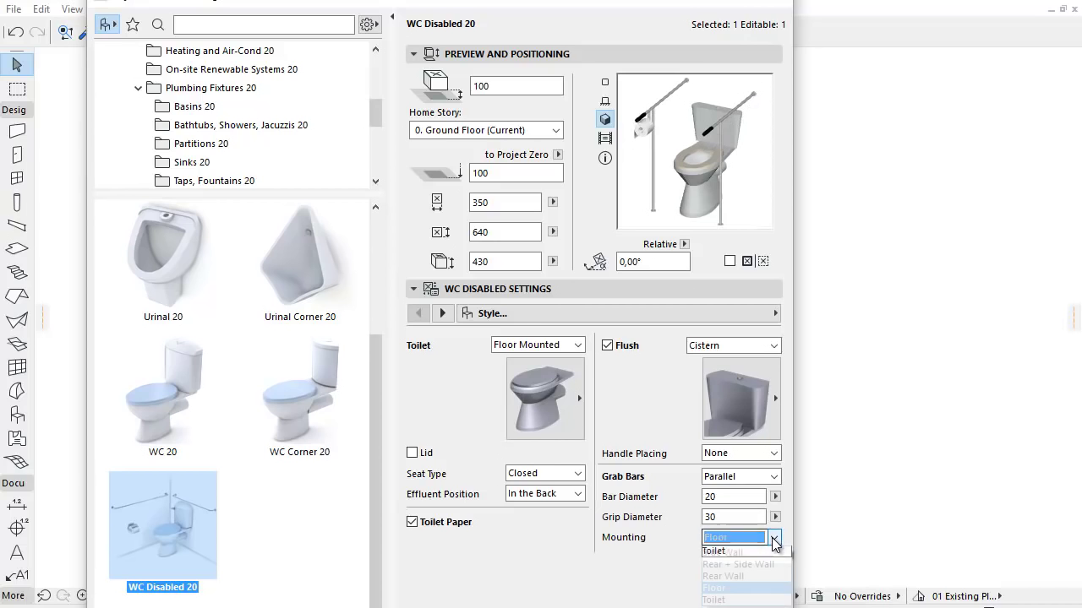
pyautogui.click(761, 600)
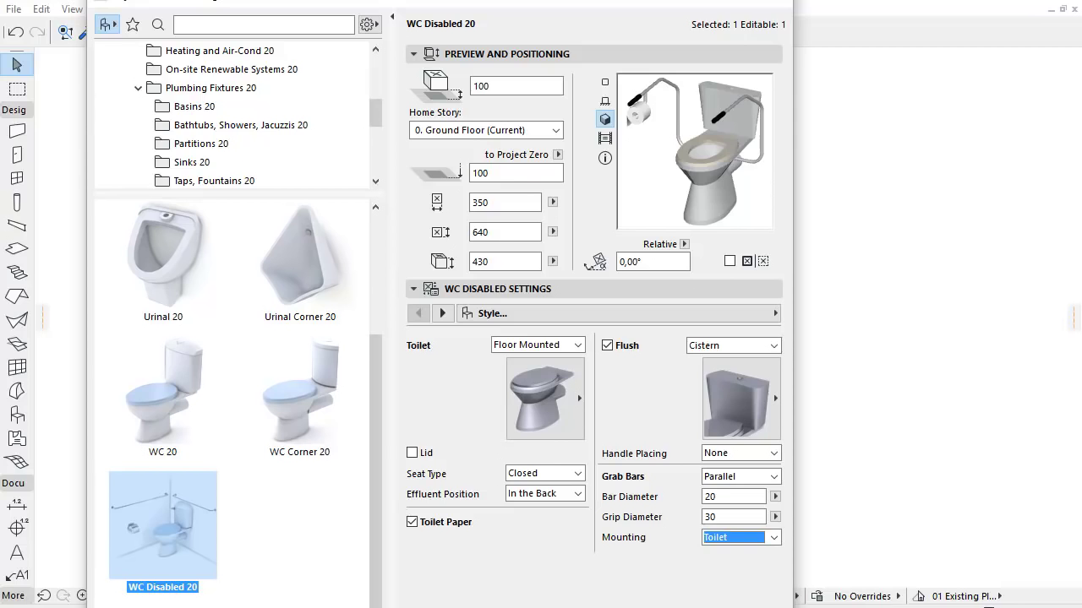
pyautogui.click(773, 477)
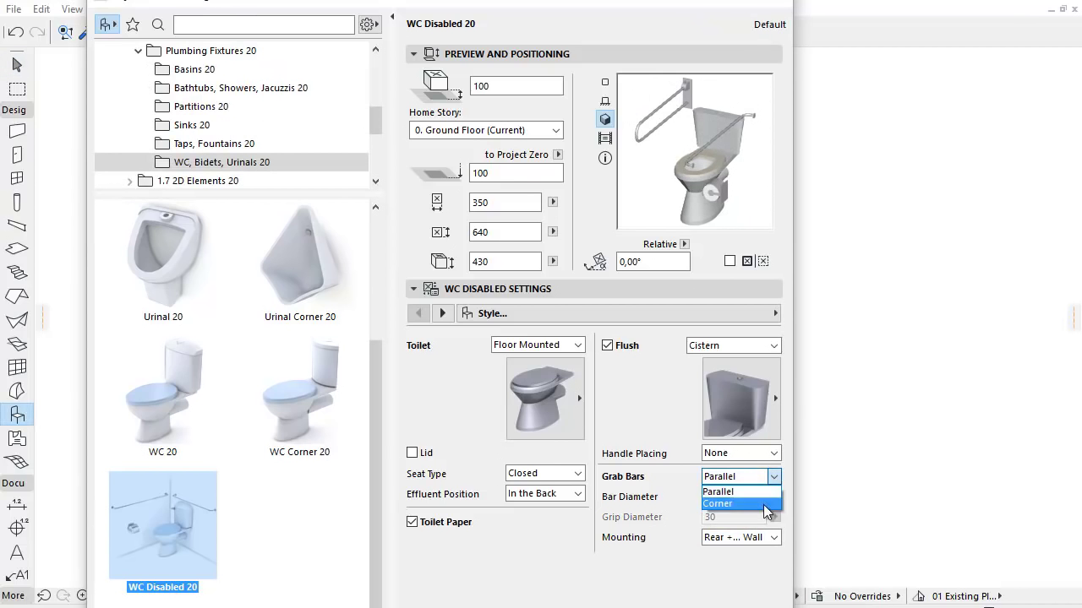
# Switch to Corner grab bars, toggle the rear and side bars off and on, then show Bowl and Flush dimensions
pyautogui.click(764, 504)
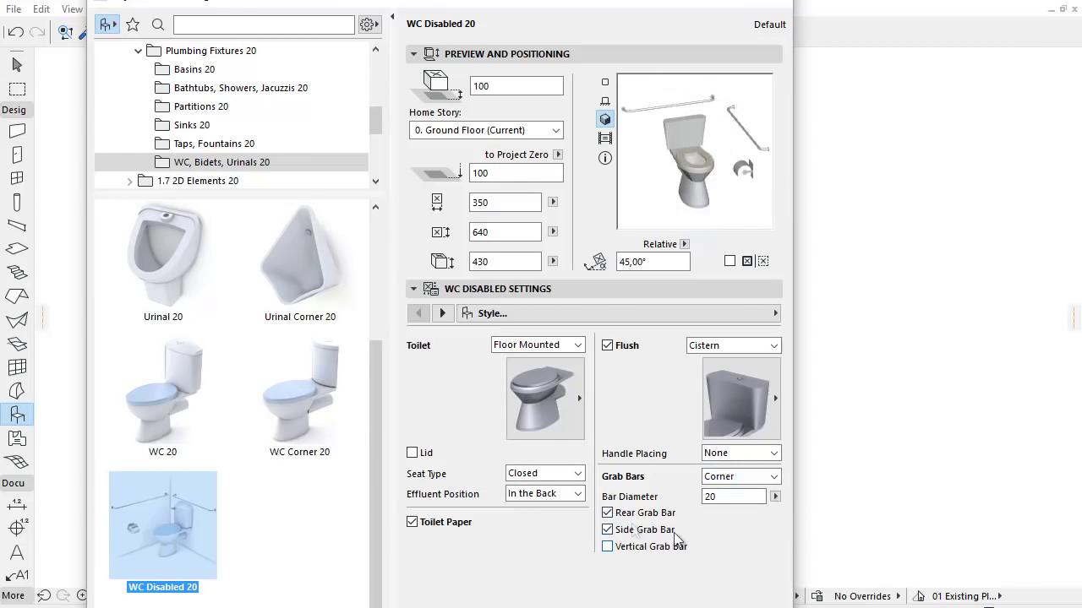
pyautogui.click(607, 513)
pyautogui.click(608, 513)
pyautogui.click(608, 530)
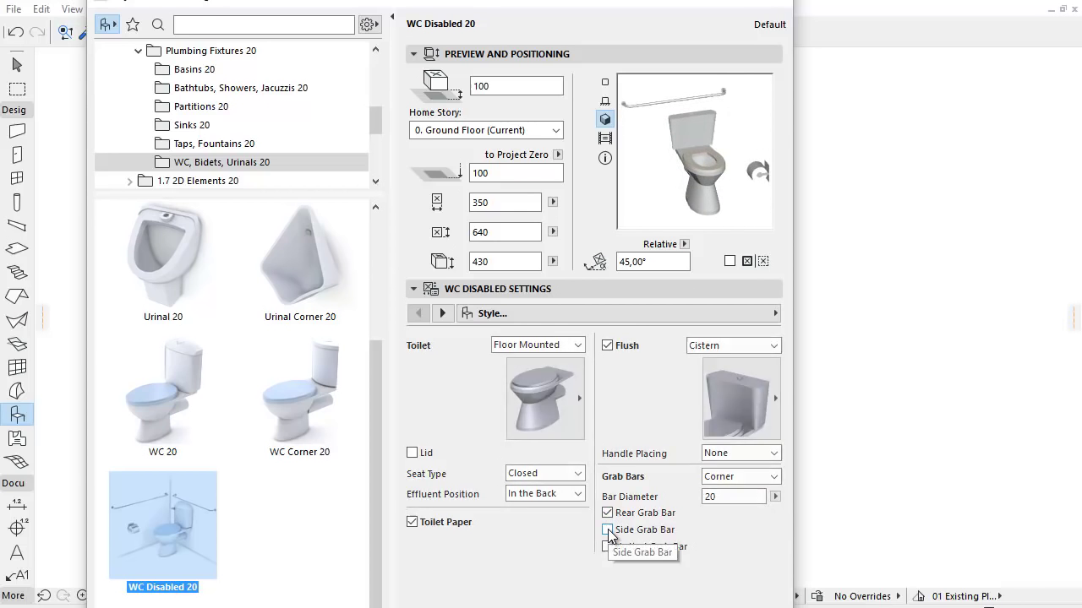
pyautogui.click(608, 530)
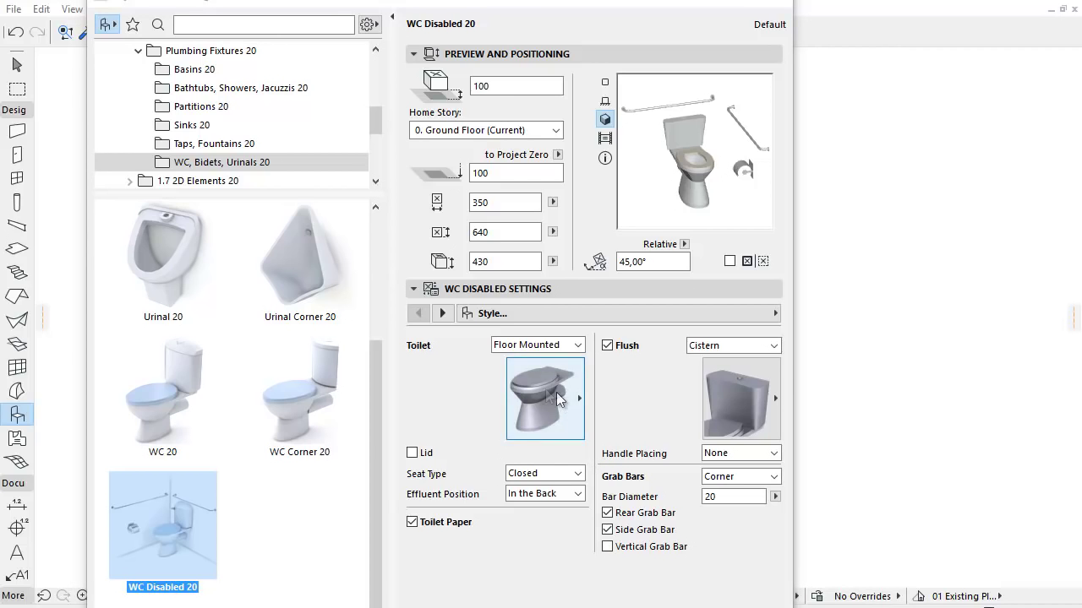
pyautogui.click(443, 314)
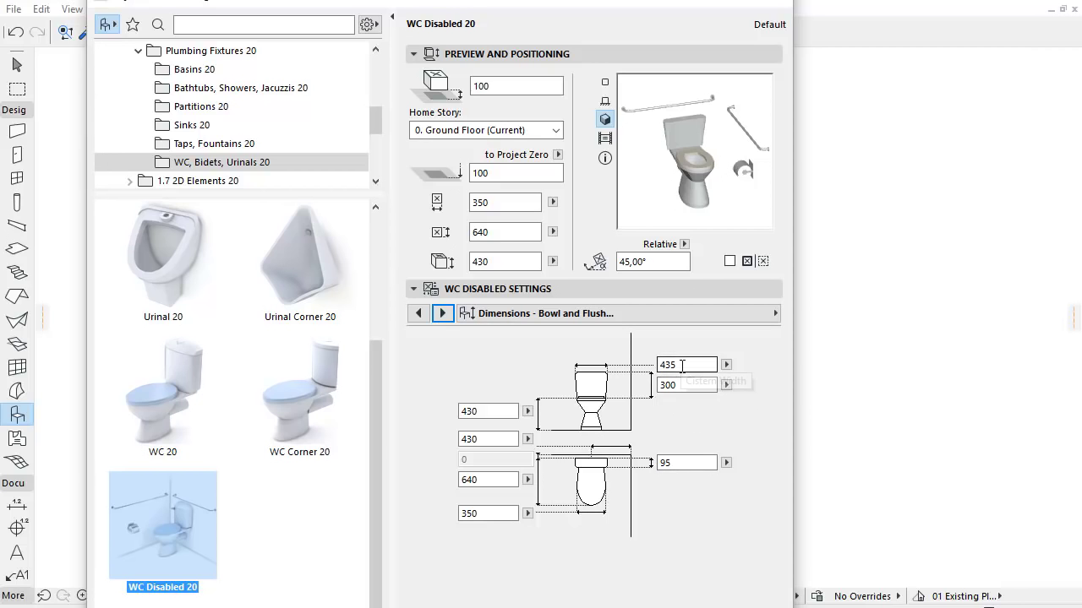
# Set the toilet to Wall Hung, then advance to the Grab Bars and Toilet Paper Dispenser dimensions
pyautogui.click(419, 313)
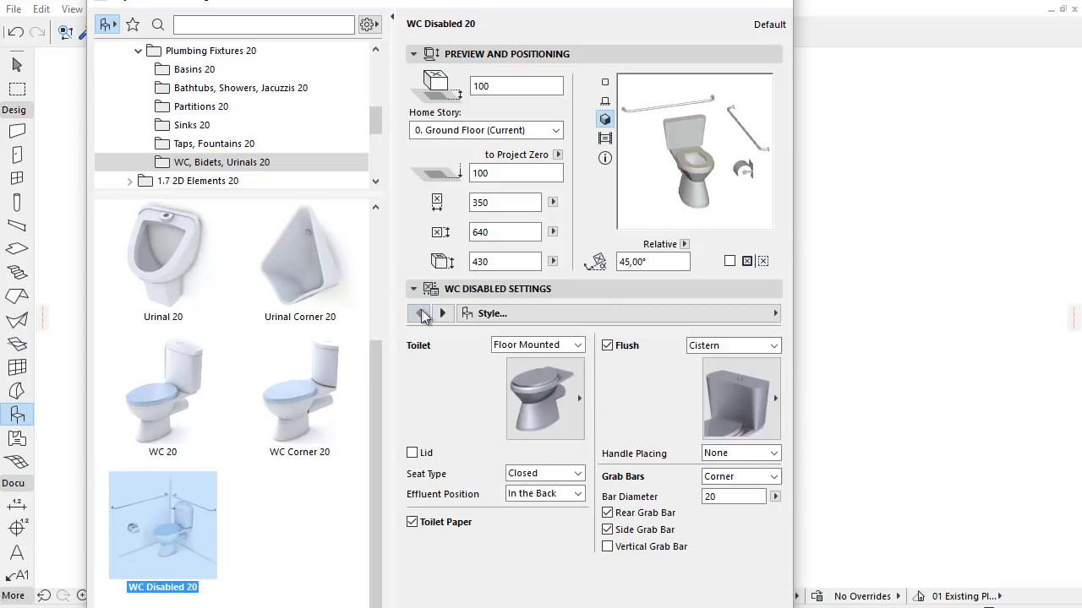
pyautogui.click(526, 346)
pyautogui.click(529, 372)
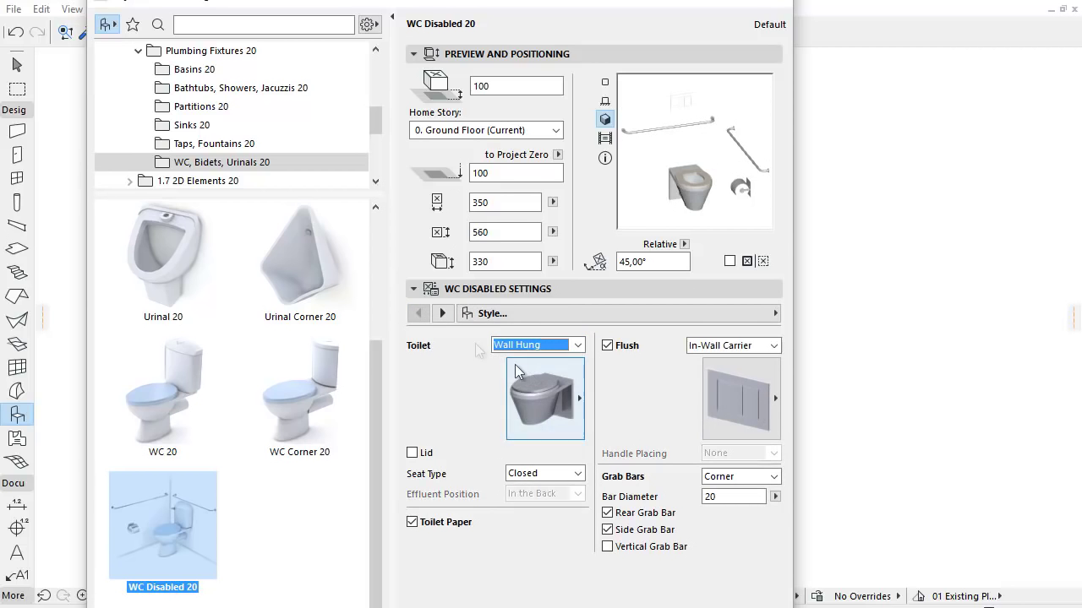
pyautogui.click(442, 314)
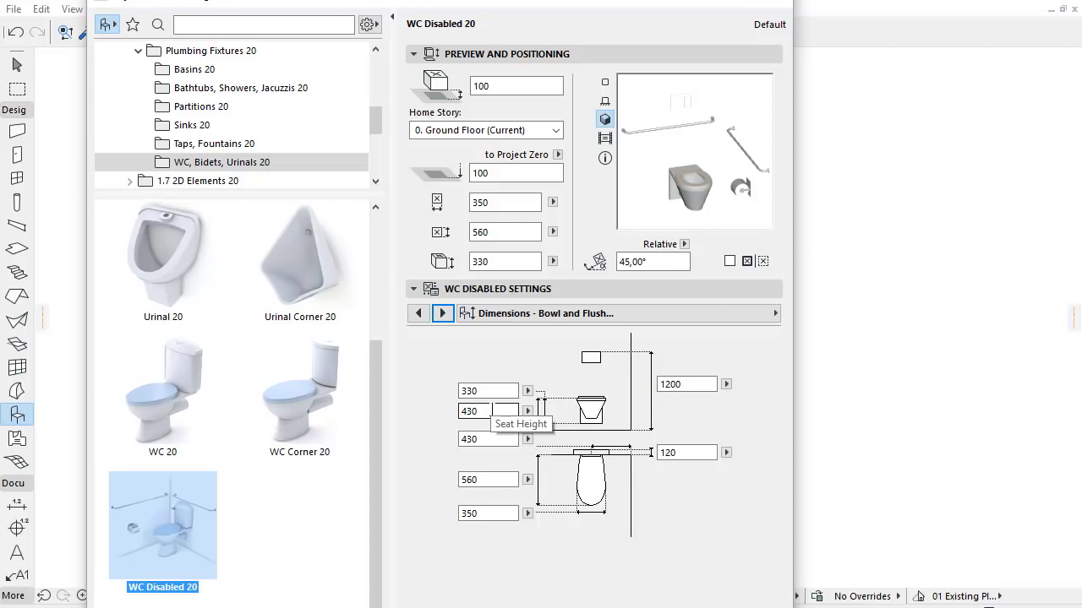
pyautogui.click(443, 313)
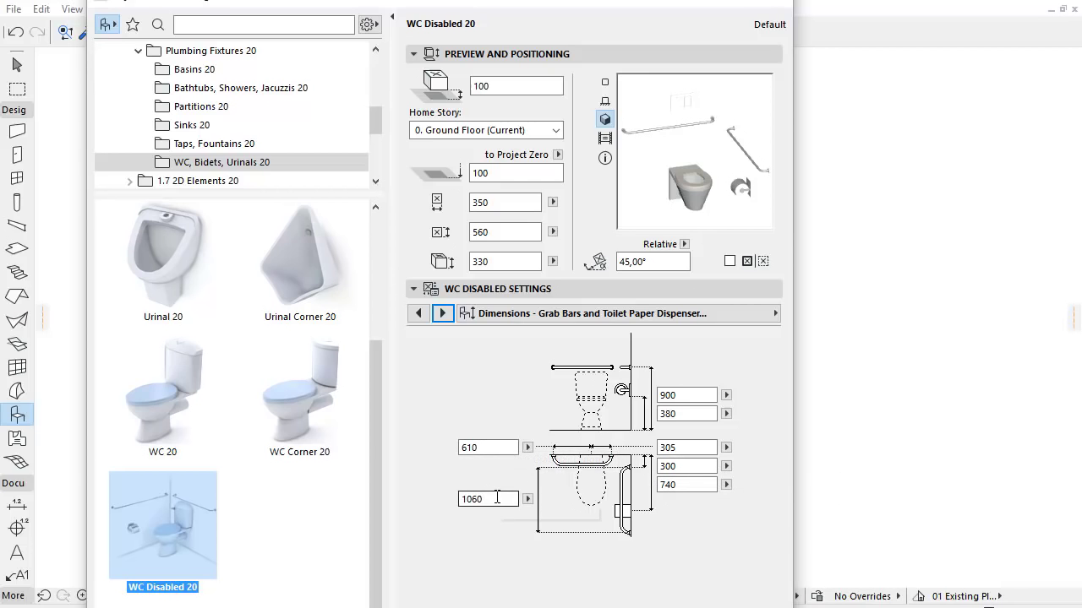
# Advance to WC Disabled 20's Representation and Surfaces settings page
pyautogui.click(443, 314)
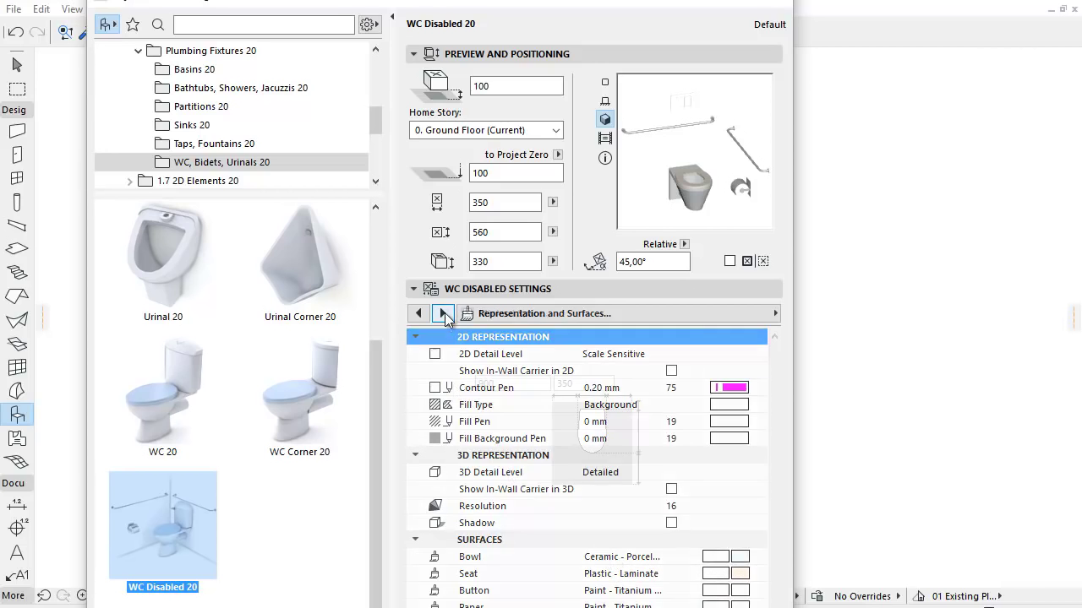
# Review the WC Disabled 20's Minimal Space values 25 and 640, then advance to its Descriptions page
pyautogui.click(443, 313)
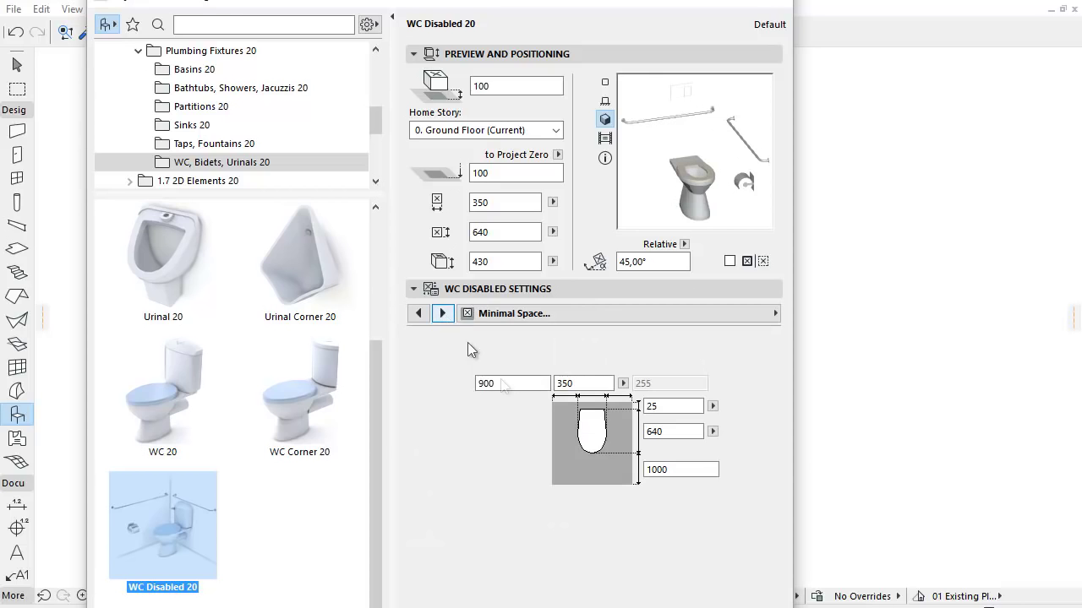
pyautogui.click(648, 407)
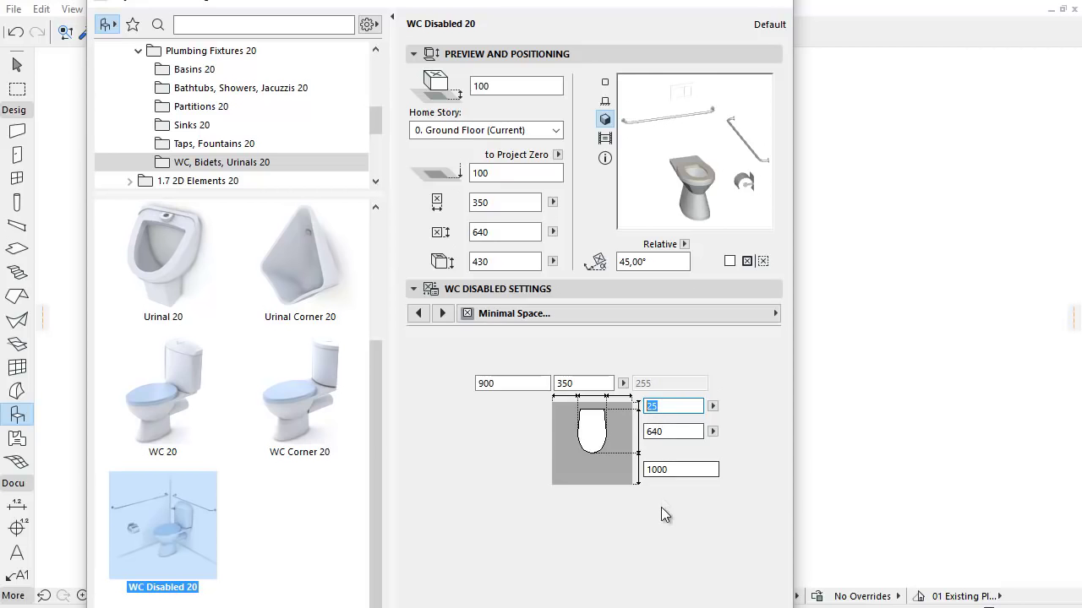
pyautogui.click(675, 437)
pyautogui.click(442, 314)
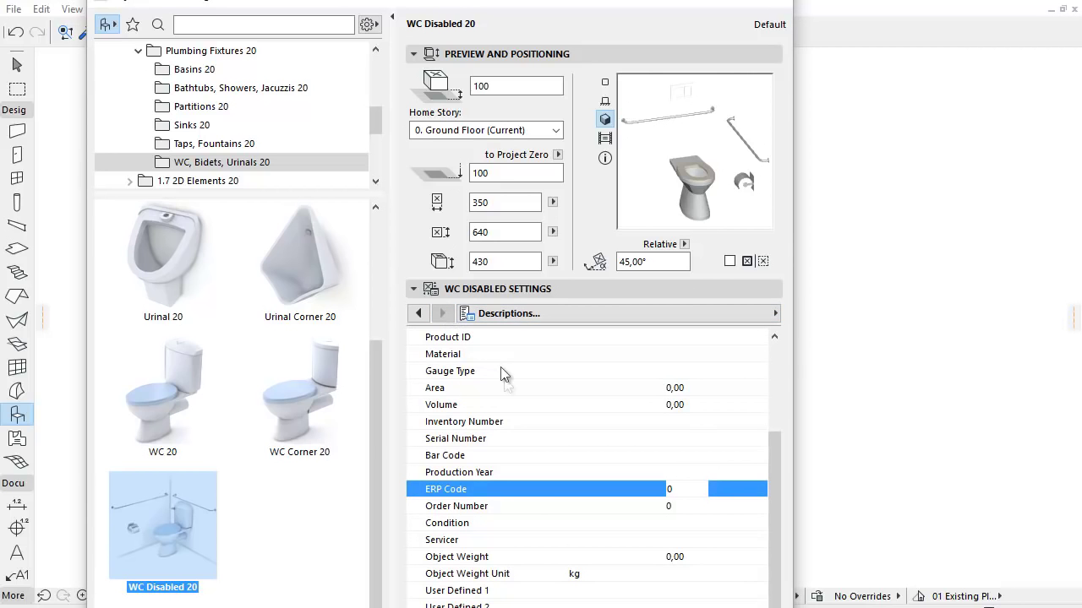
# Look over the Bar Code and ERP Code description rows, then confirm the Object Default Settings
pyautogui.scroll(1, 506, 385)
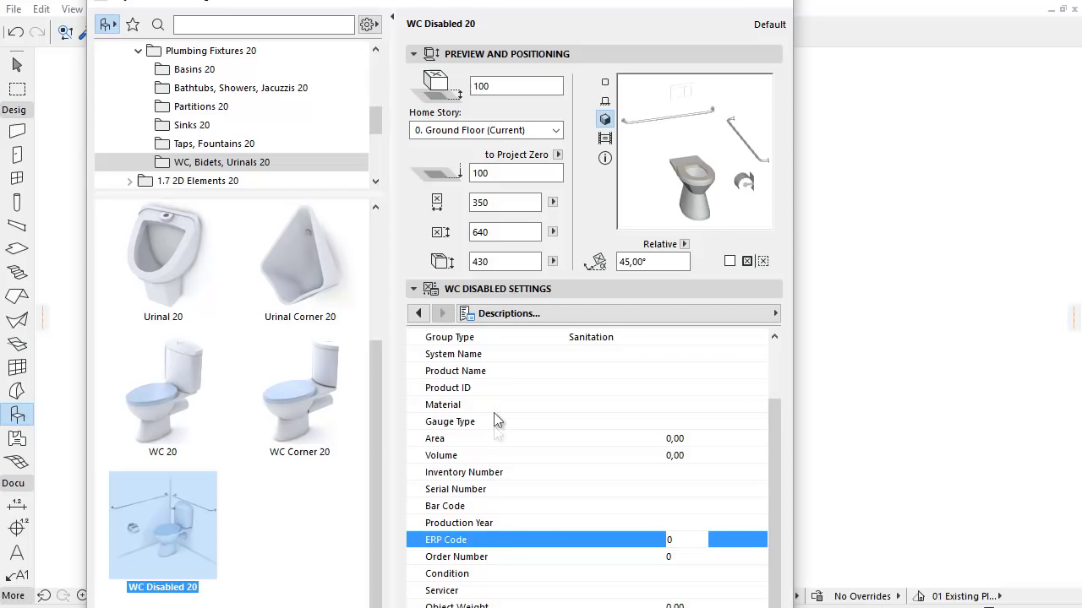
pyautogui.click(489, 501)
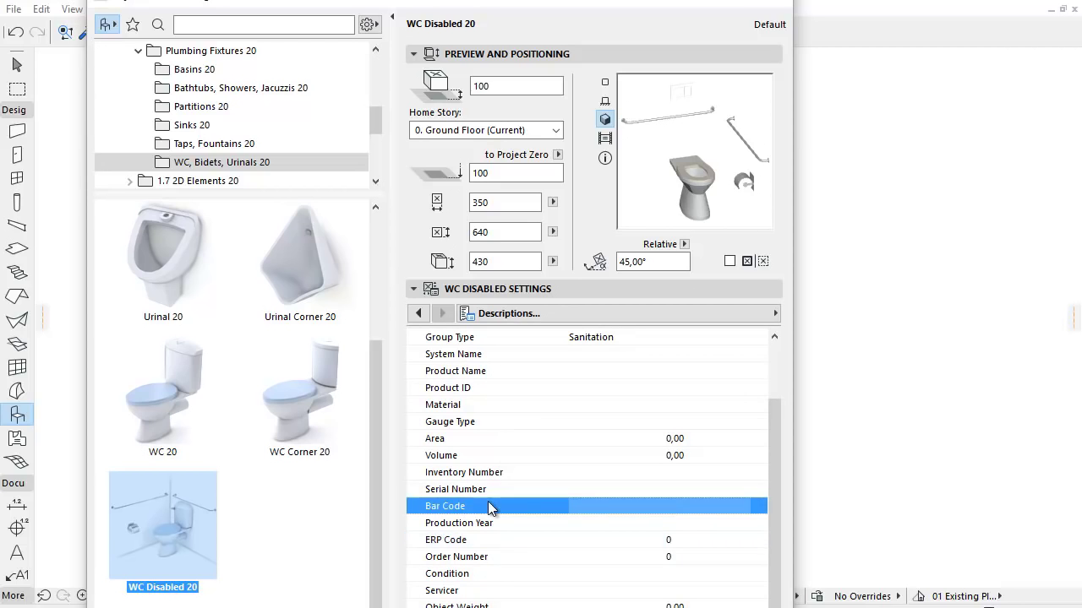
pyautogui.click(500, 540)
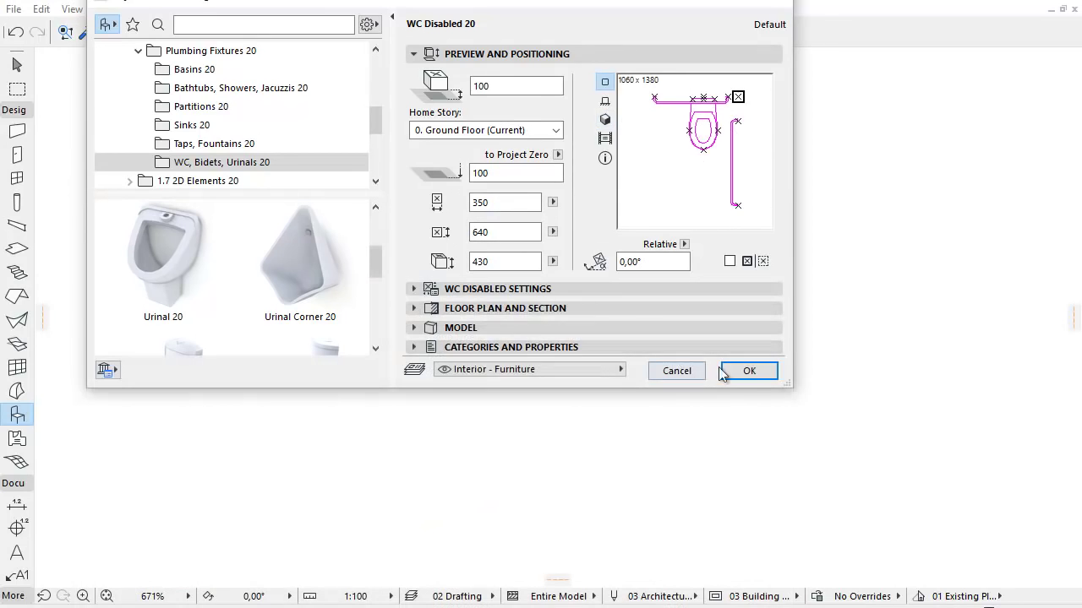
pyautogui.click(747, 372)
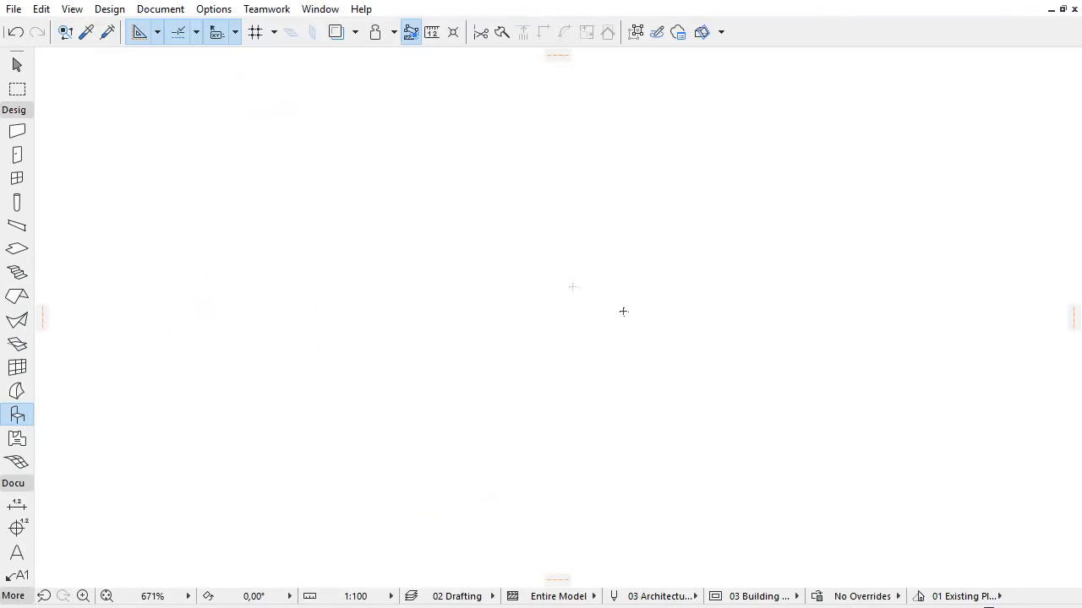
# Place the WC Disabled 20 on the plan and shorten its depth to 525
pyautogui.click(484, 262)
pyautogui.scroll(4, 477, 279)
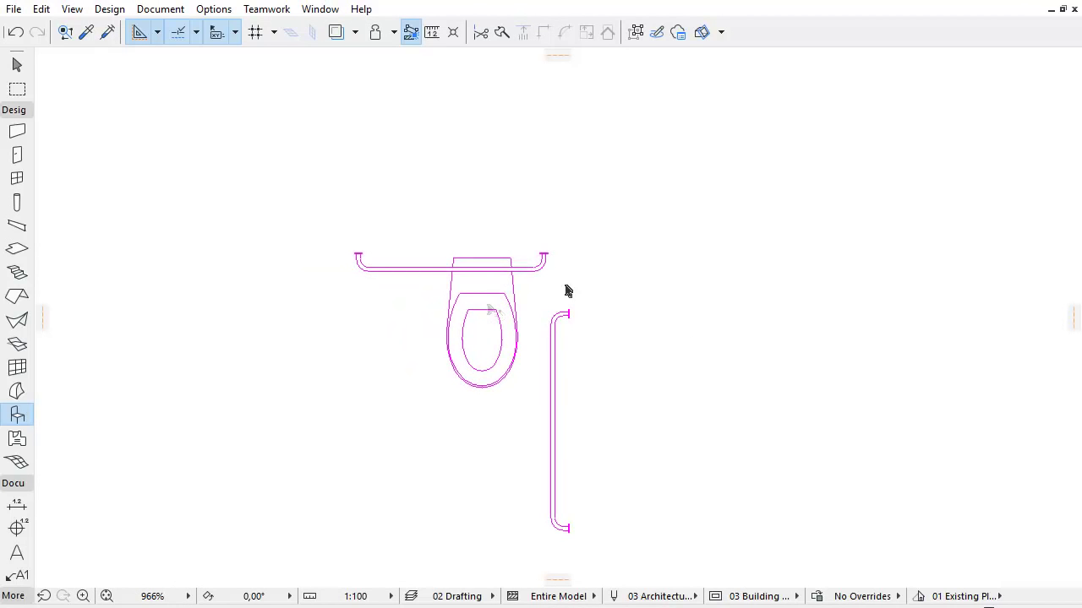
pyautogui.click(490, 307)
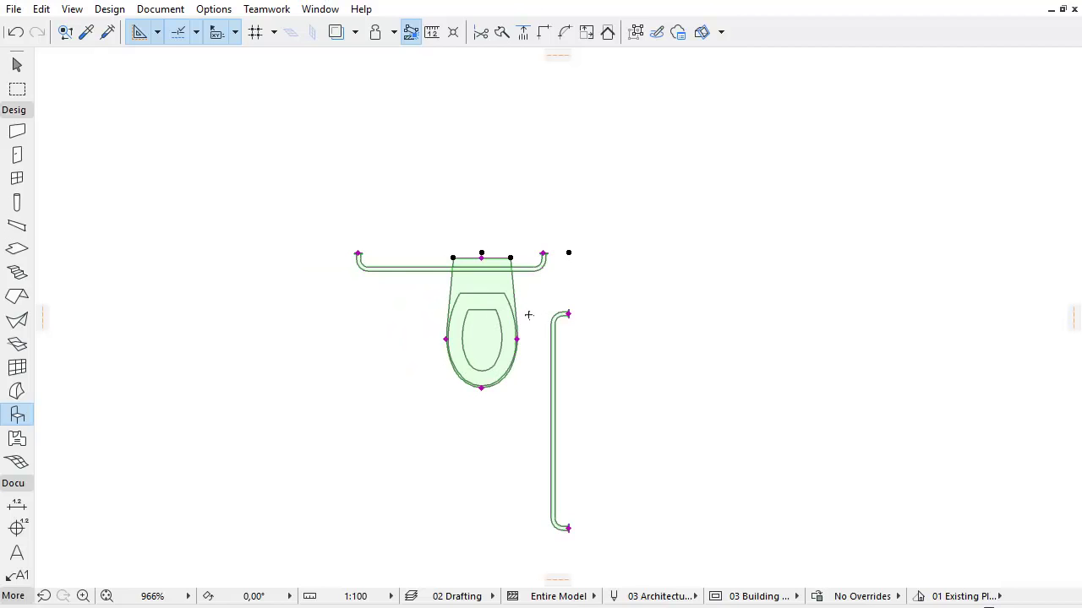
pyautogui.click(487, 386)
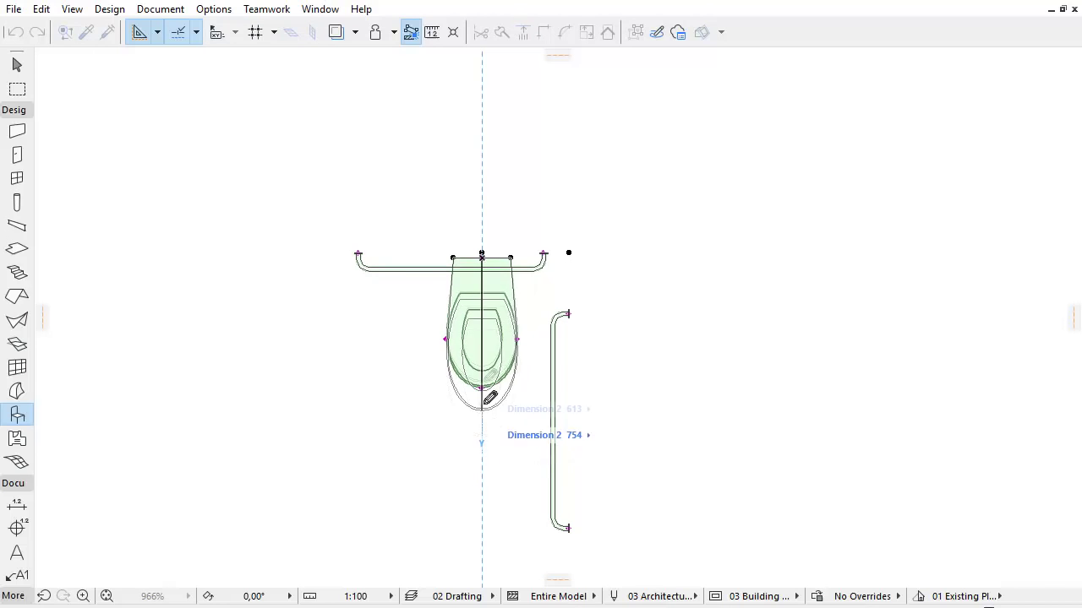
pyautogui.click(487, 364)
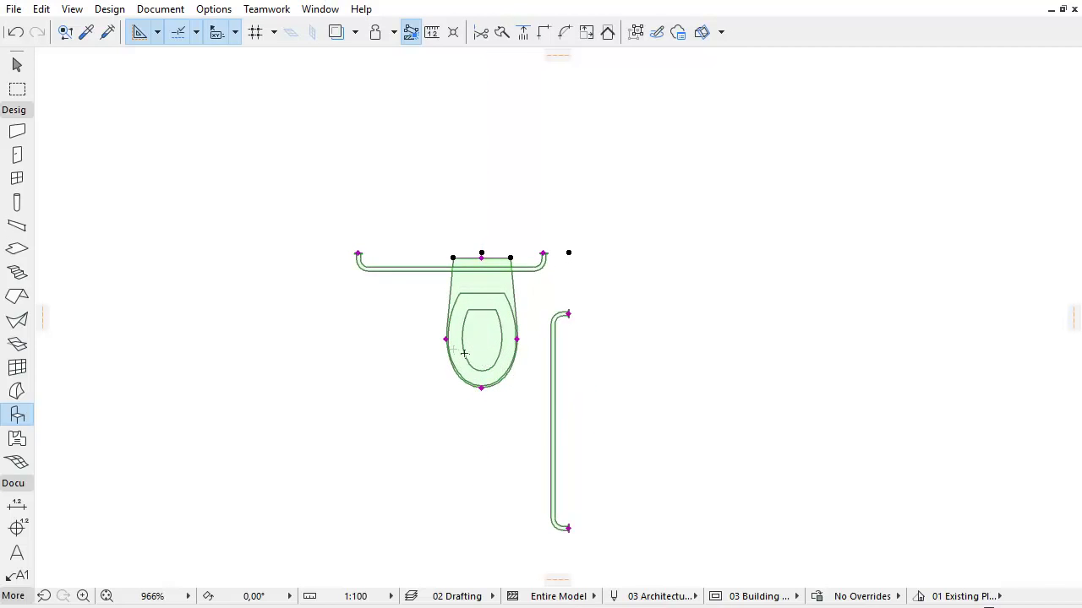
# Abandon the width, position and rear grab bar edits, then switch to the 3D view
pyautogui.click(447, 339)
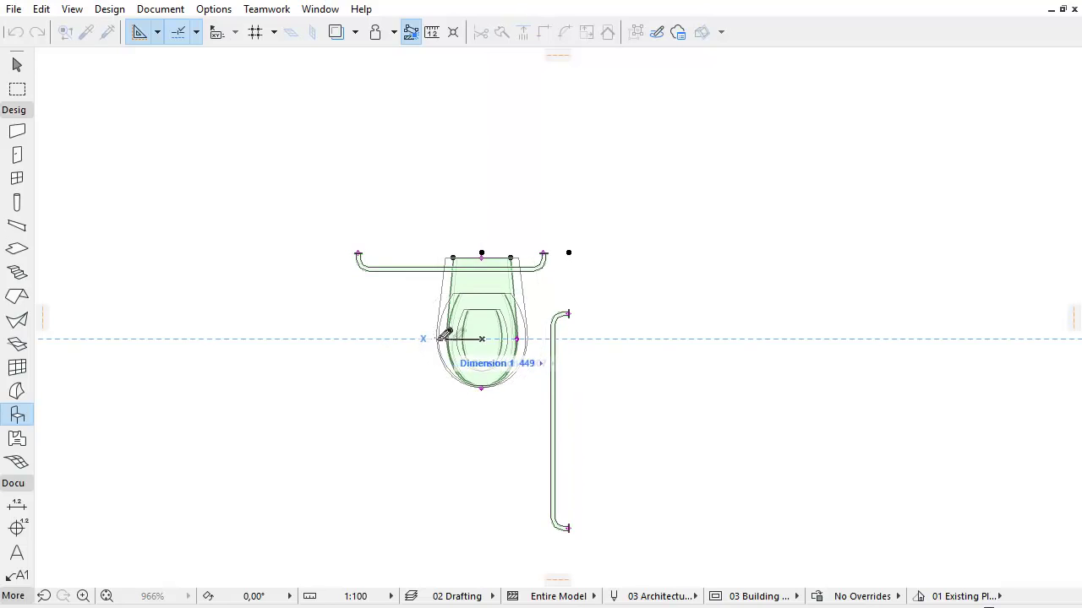
pyautogui.press('Escape')
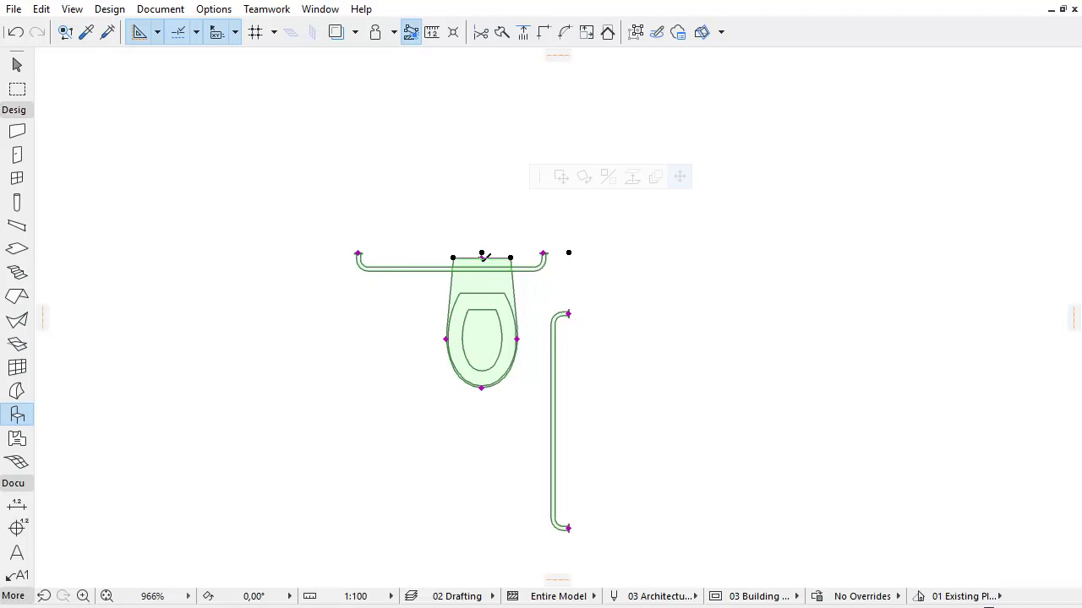
pyautogui.click(481, 254)
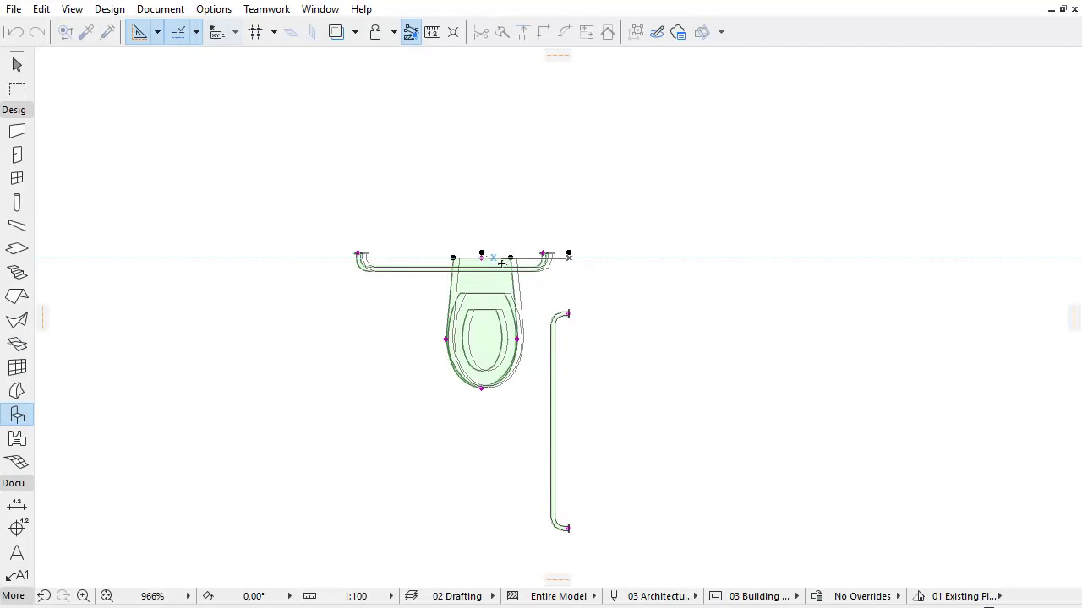
pyautogui.press('Escape')
pyautogui.click(364, 254)
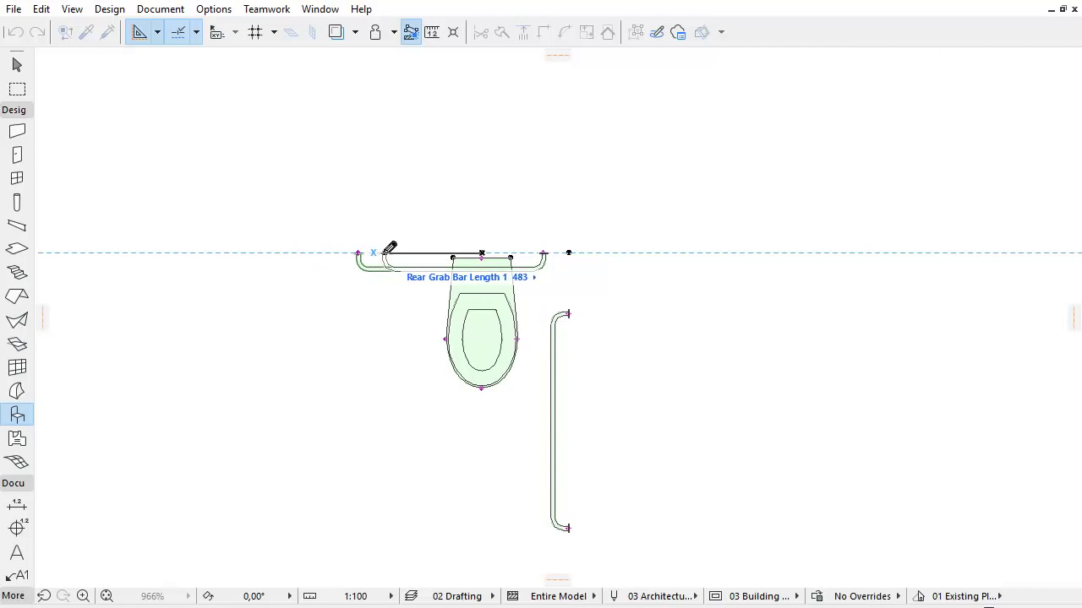
pyautogui.press('Escape')
pyautogui.press('F3')
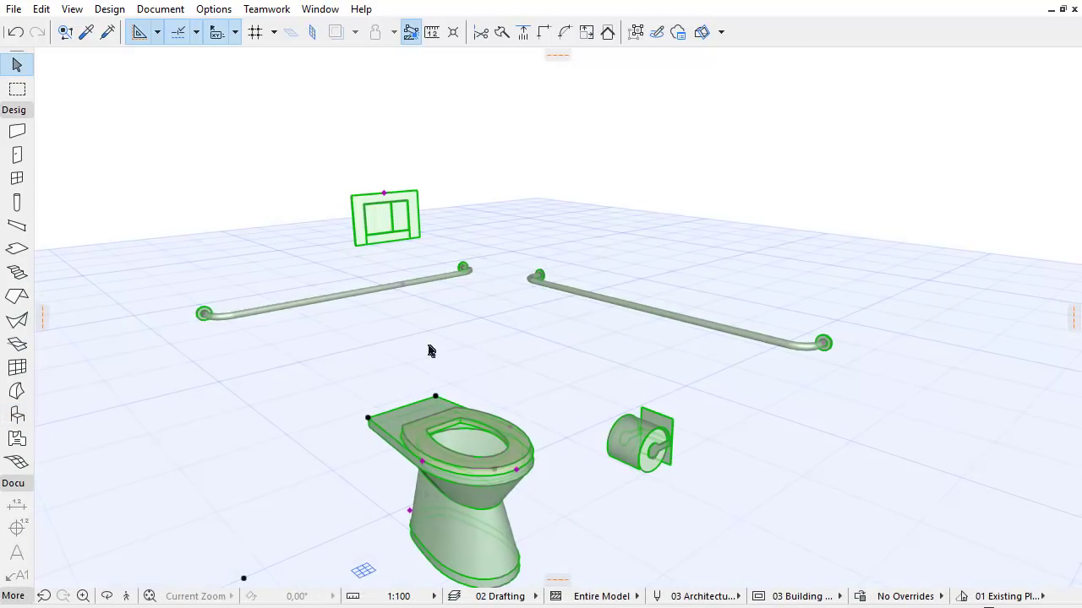
# In 3D, change the flush carrier height, relocate the toilet roll holder, and orbit to review
pyautogui.click(387, 191)
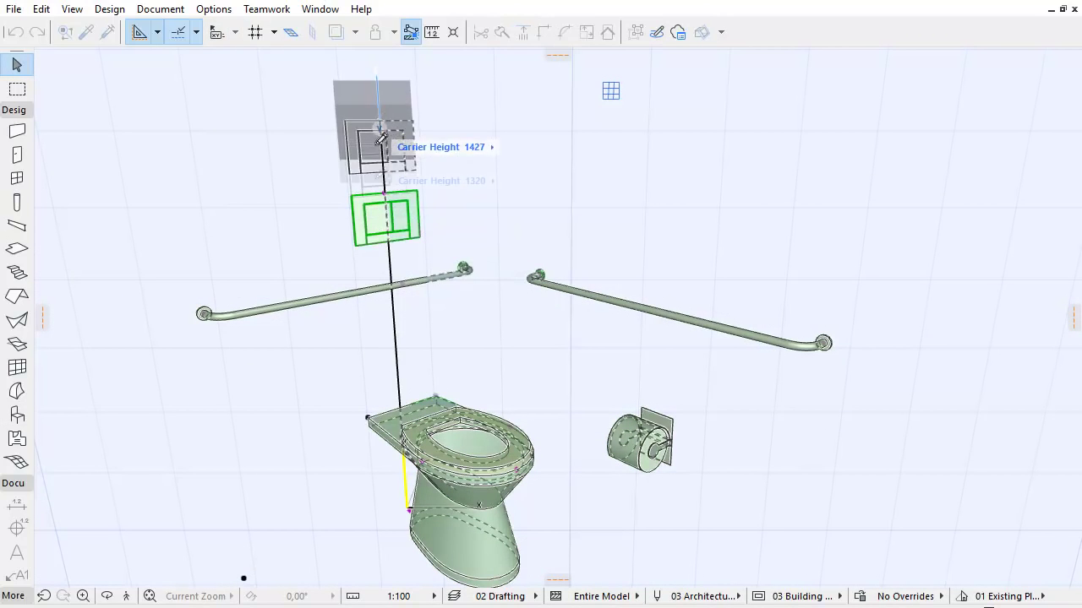
pyautogui.click(390, 233)
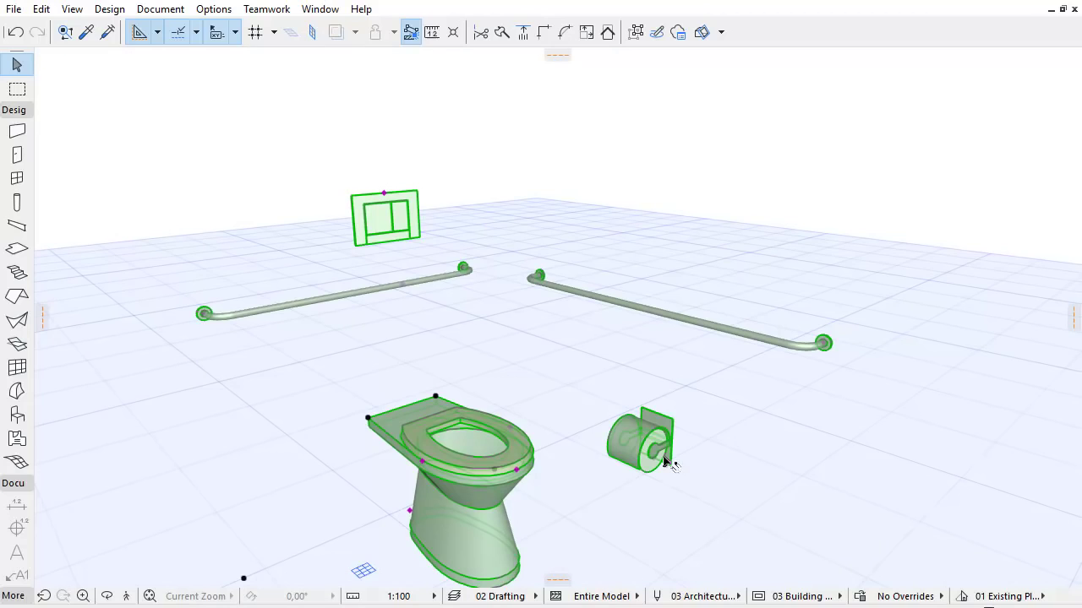
pyautogui.click(658, 447)
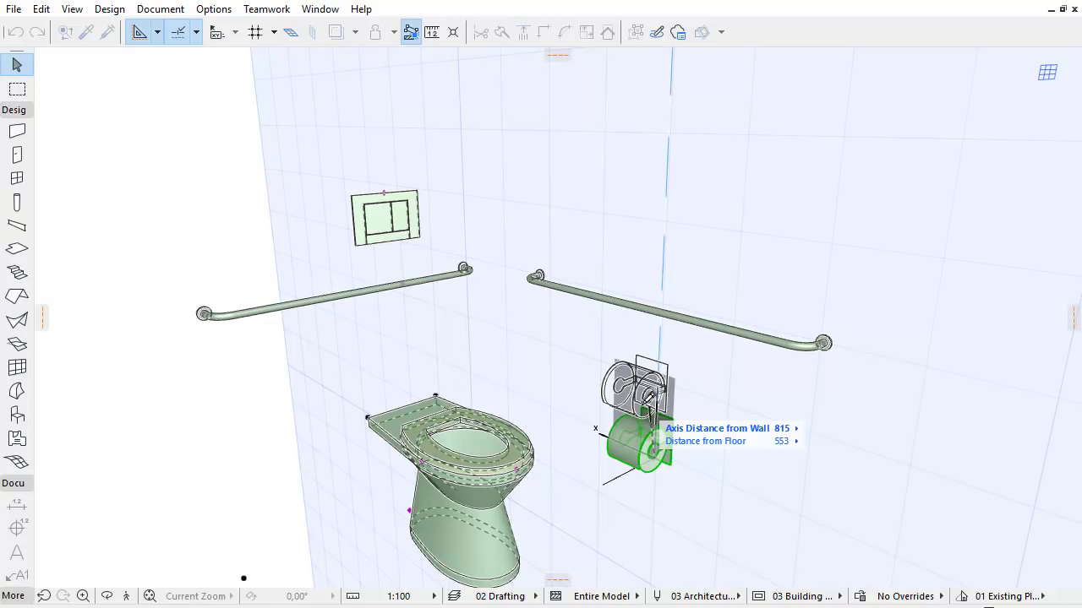
pyautogui.click(650, 397)
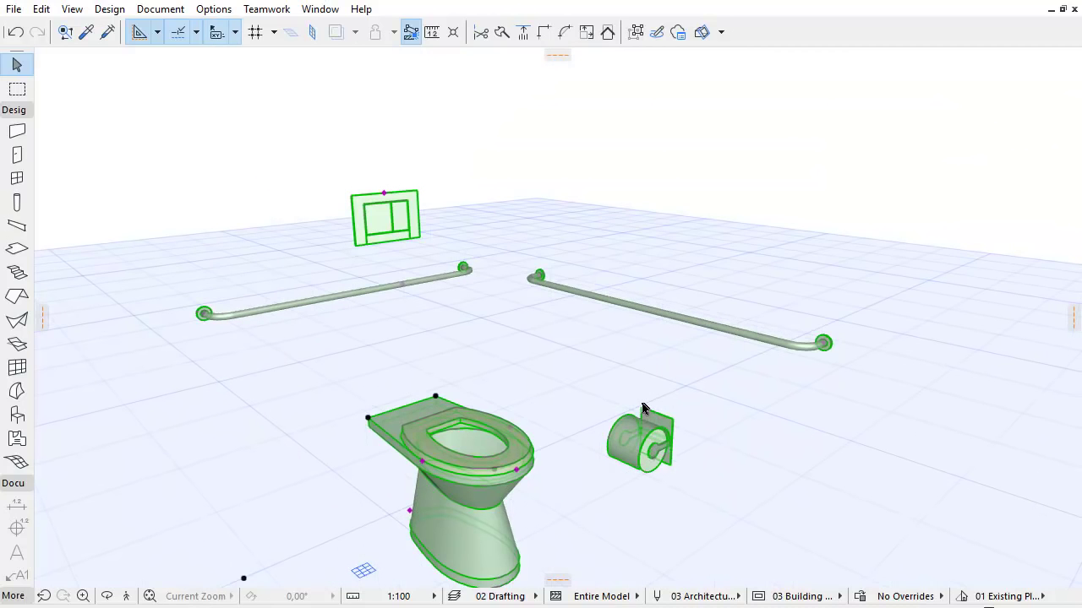
pyautogui.keyDown('shift'); pyautogui.moveTo(650, 409); pyautogui.dragTo(757, 482, button='middle'); pyautogui.keyUp('shift')
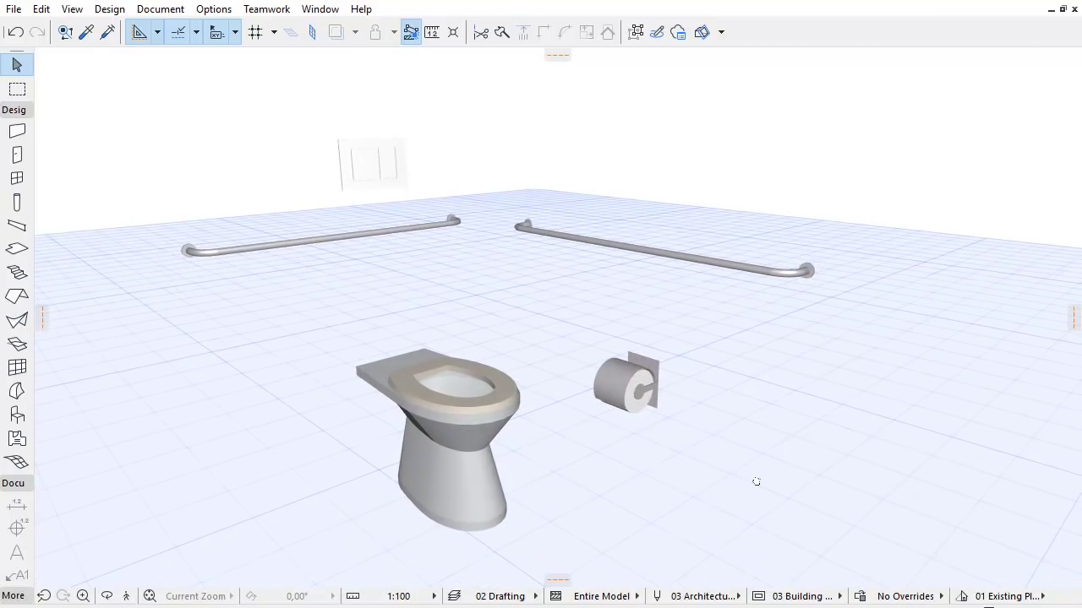